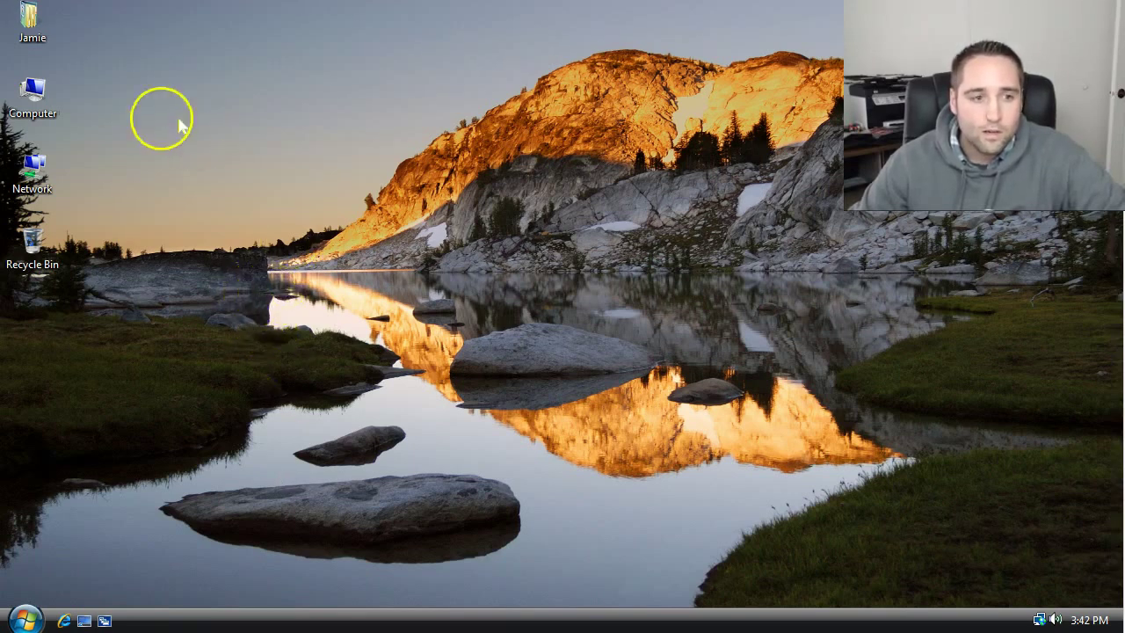
View the computer's system information from the Computer icon's Properties, then close it
right_click(50, 96)
click(118, 281)
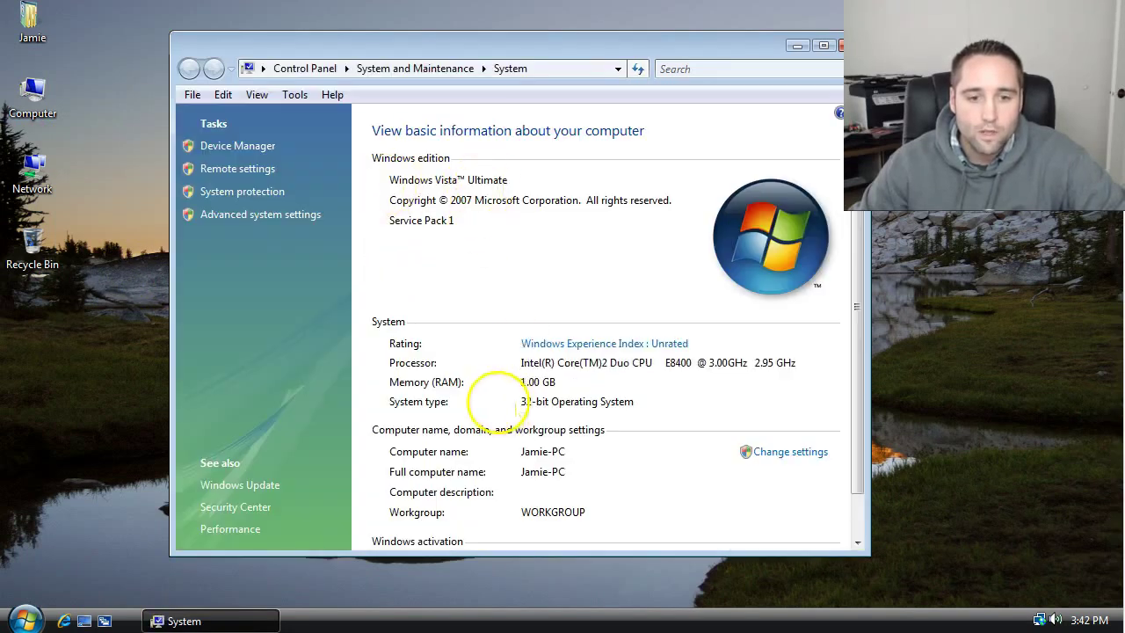
click(841, 45)
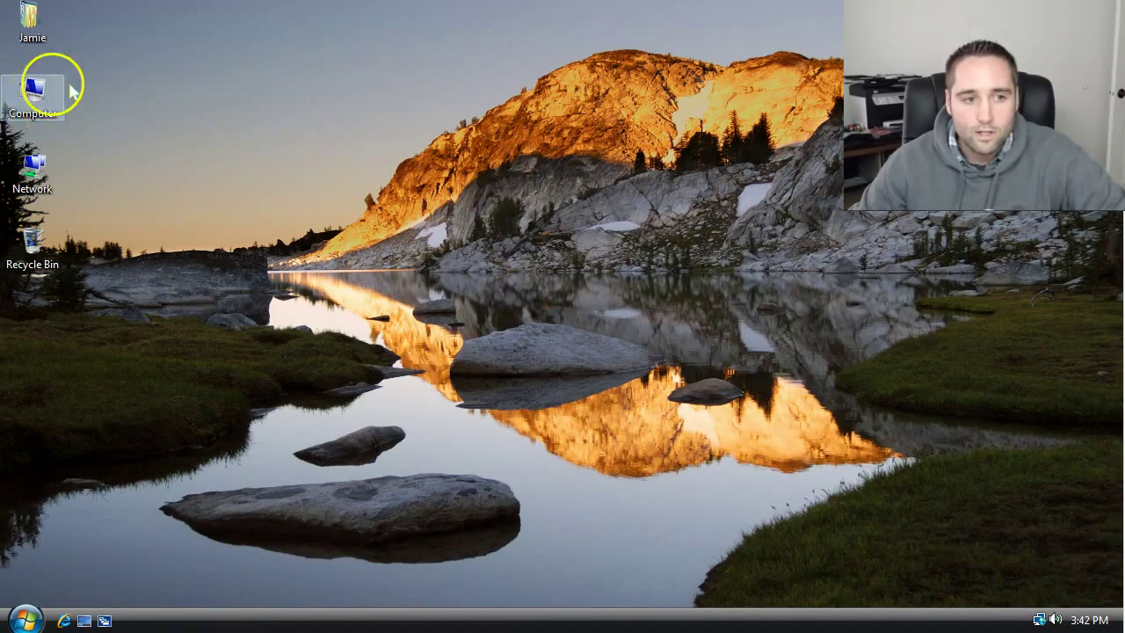
Adjust the desktop icon settings through Personalization and close the Personalization window
right_click(217, 188)
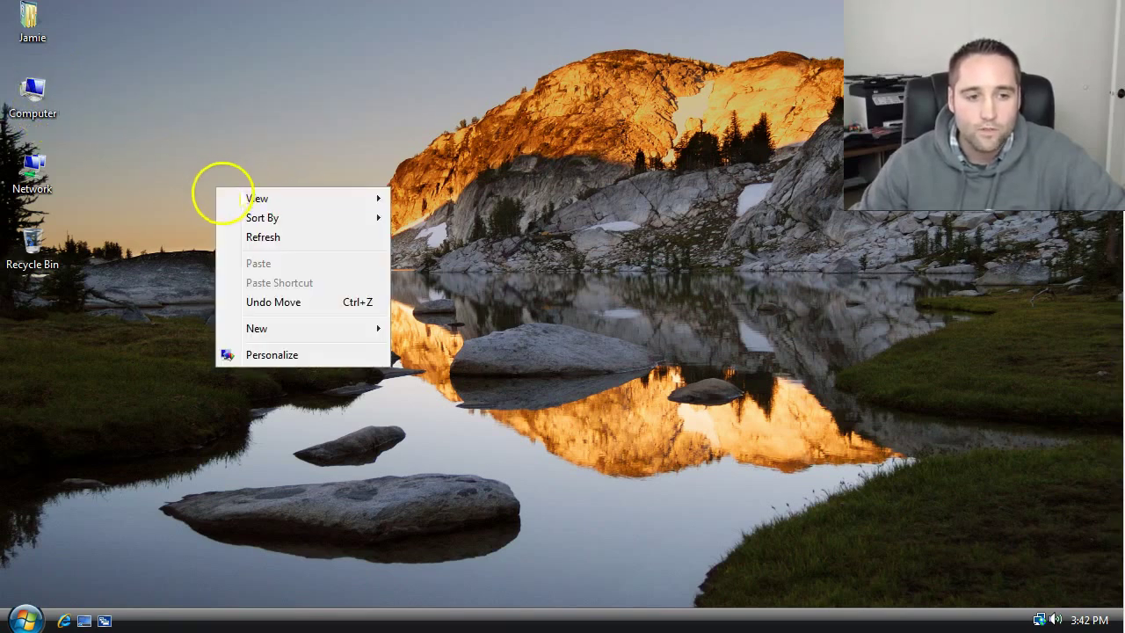
click(226, 150)
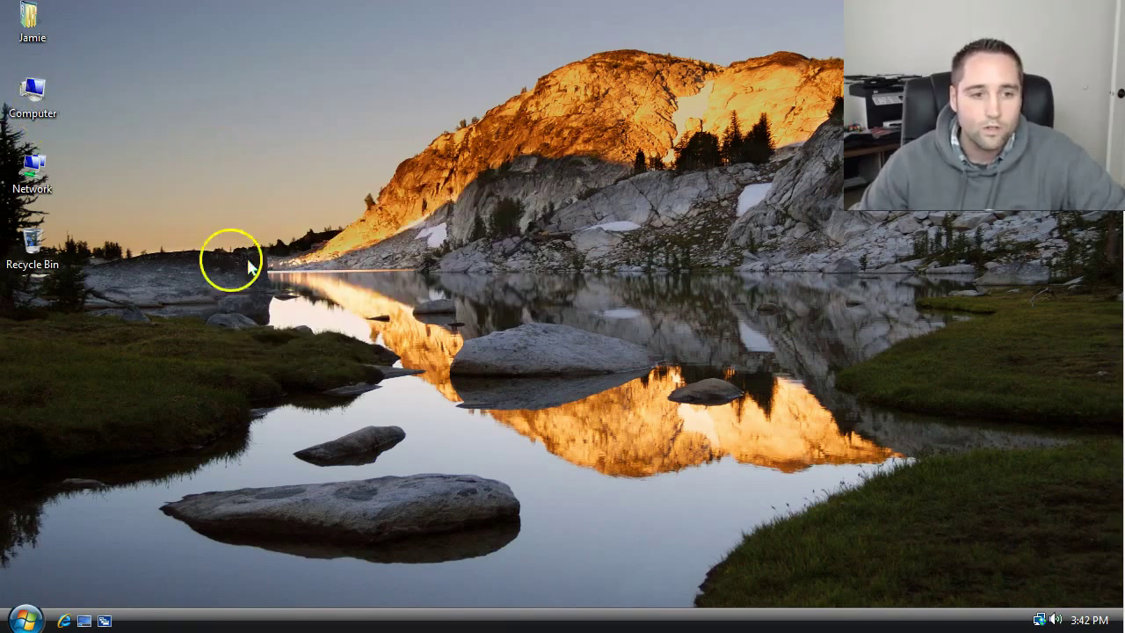
right_click(224, 160)
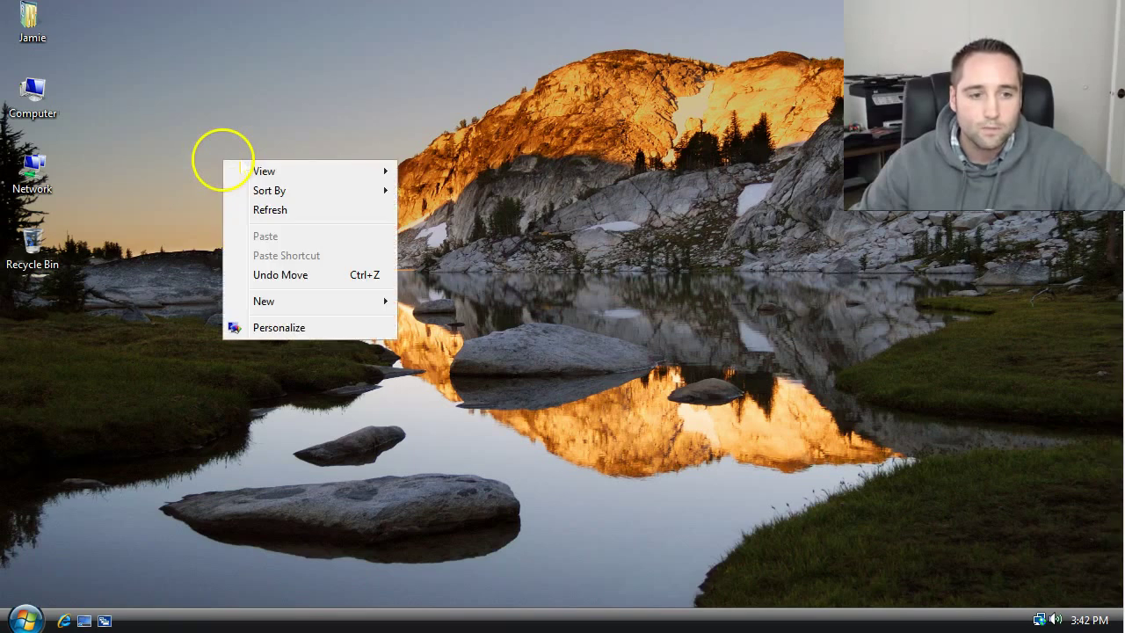
click(281, 329)
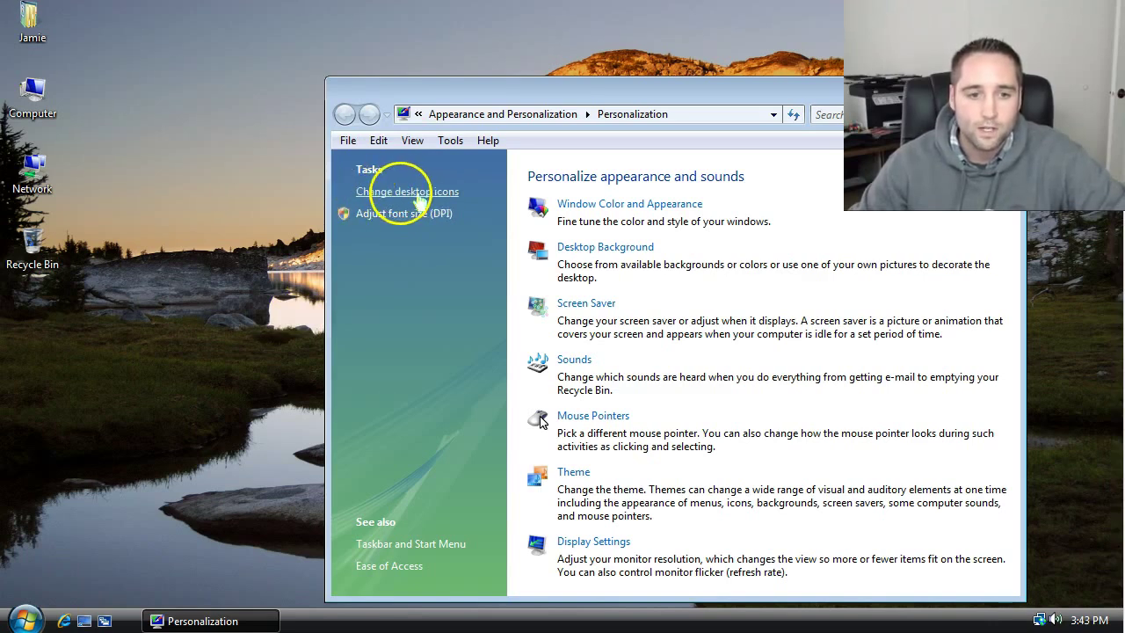
click(420, 194)
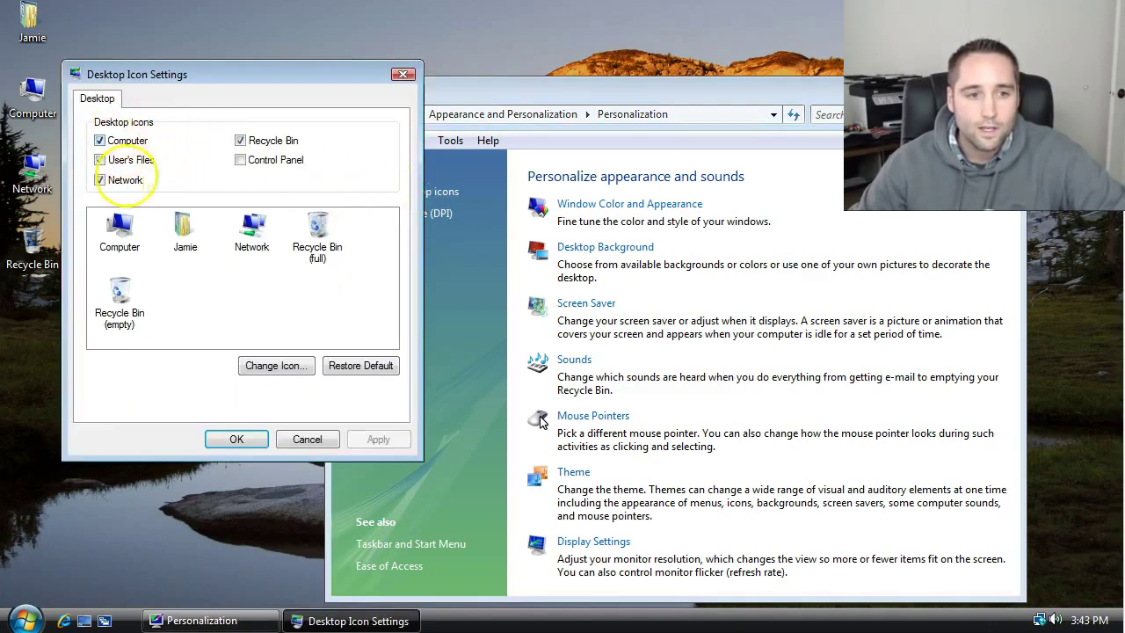
drag(151, 67, 203, 74)
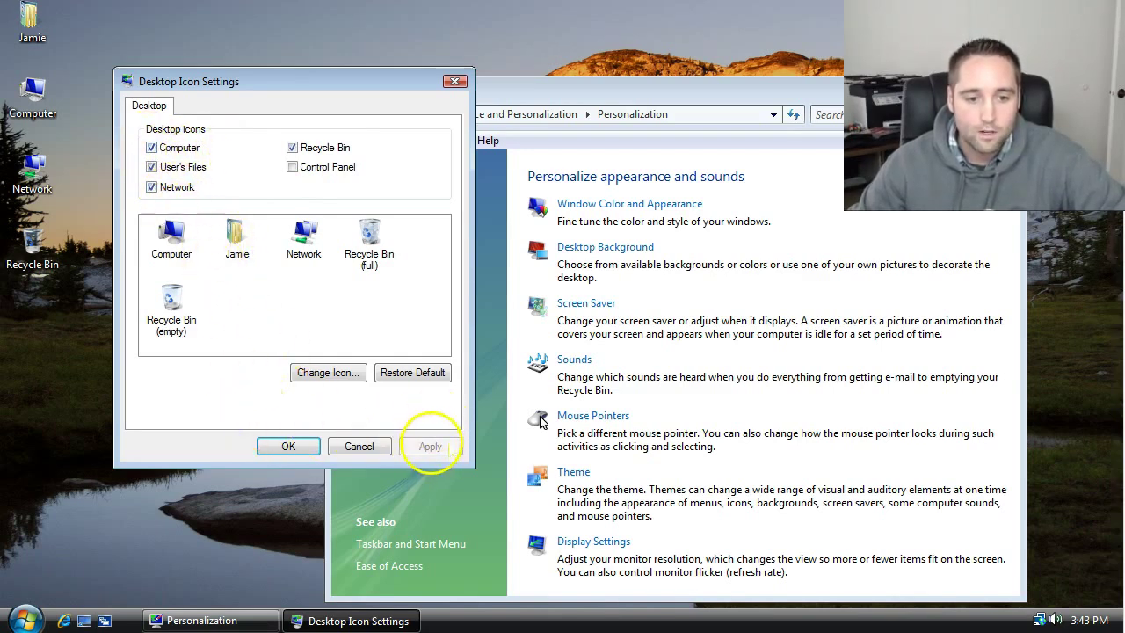
click(288, 446)
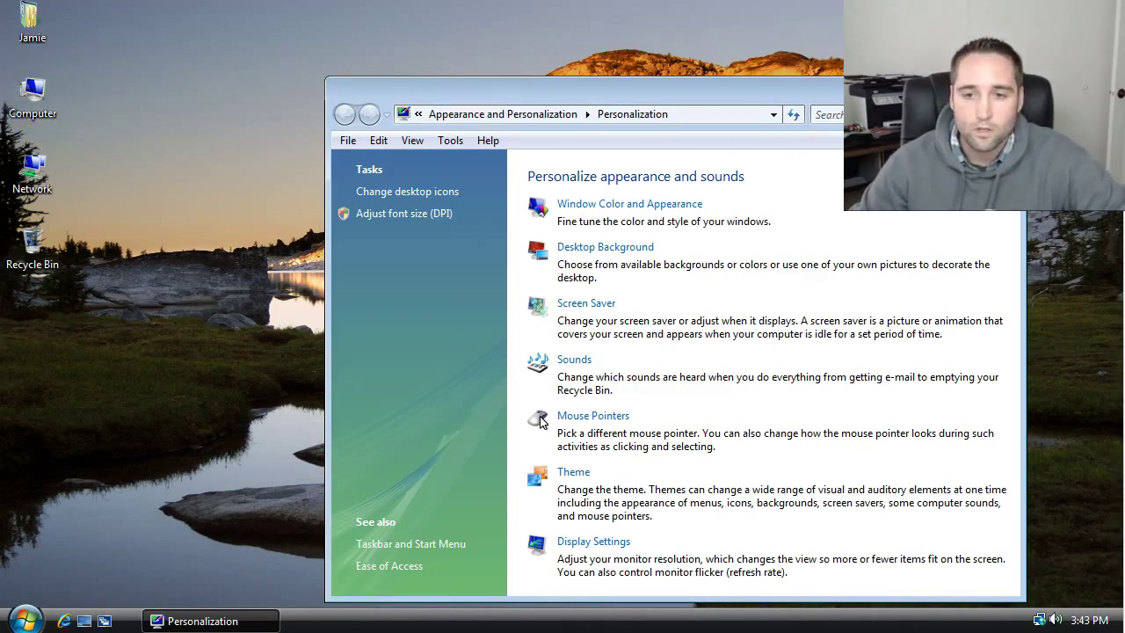
key(alt+F4)
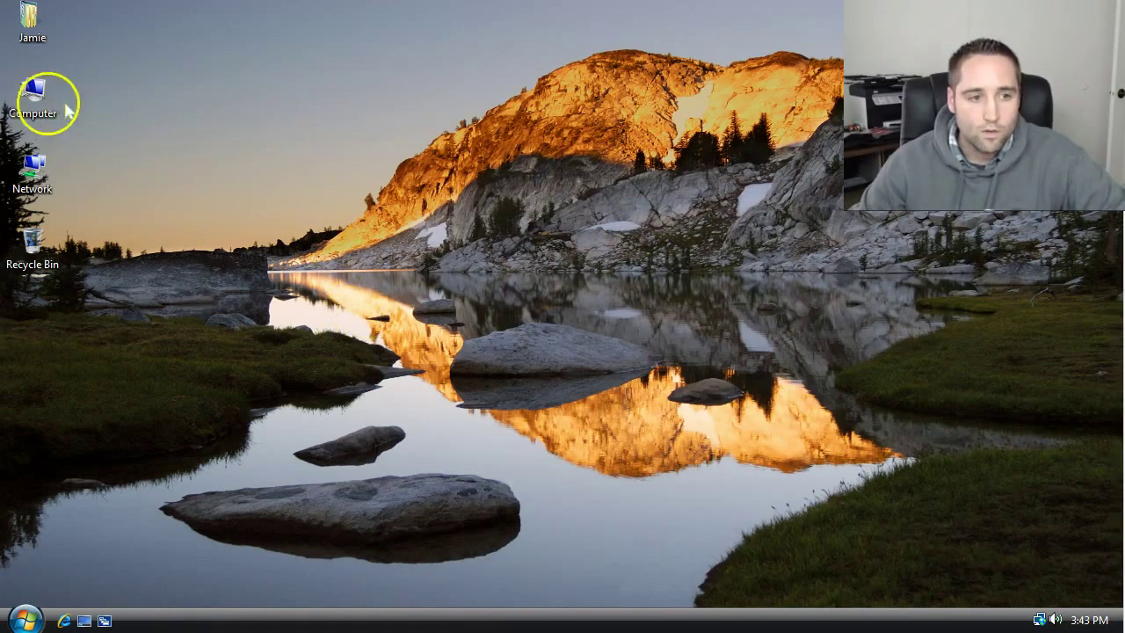
Open the Computer window, enlarge it, and close the newly attached flash drive's window
double_click(33, 93)
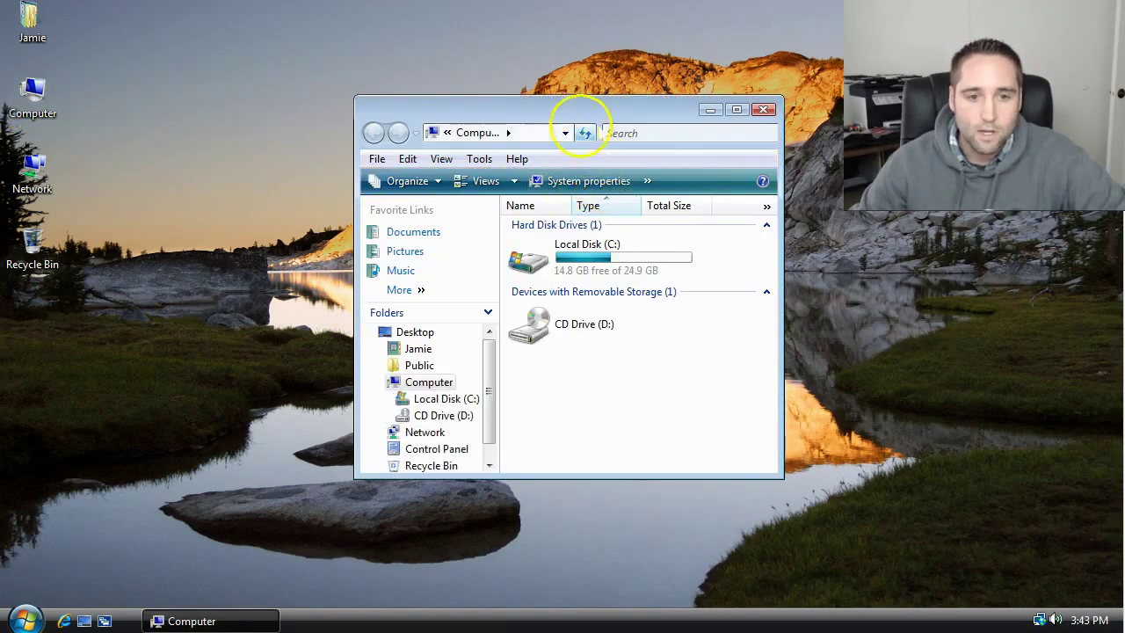
drag(594, 123, 434, 121)
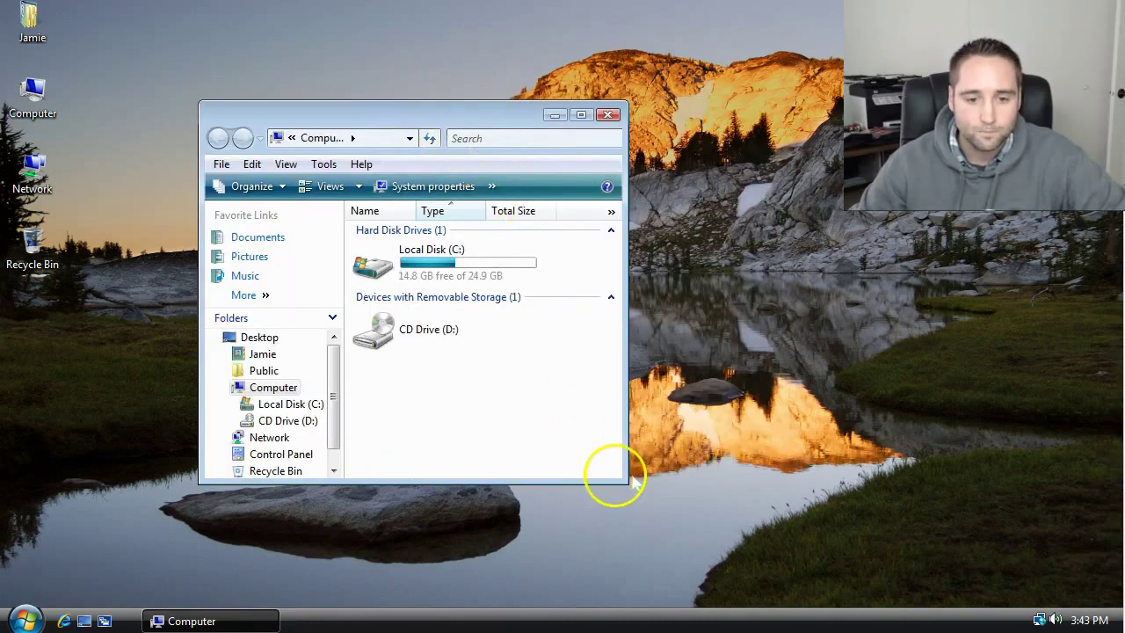
drag(626, 482, 778, 557)
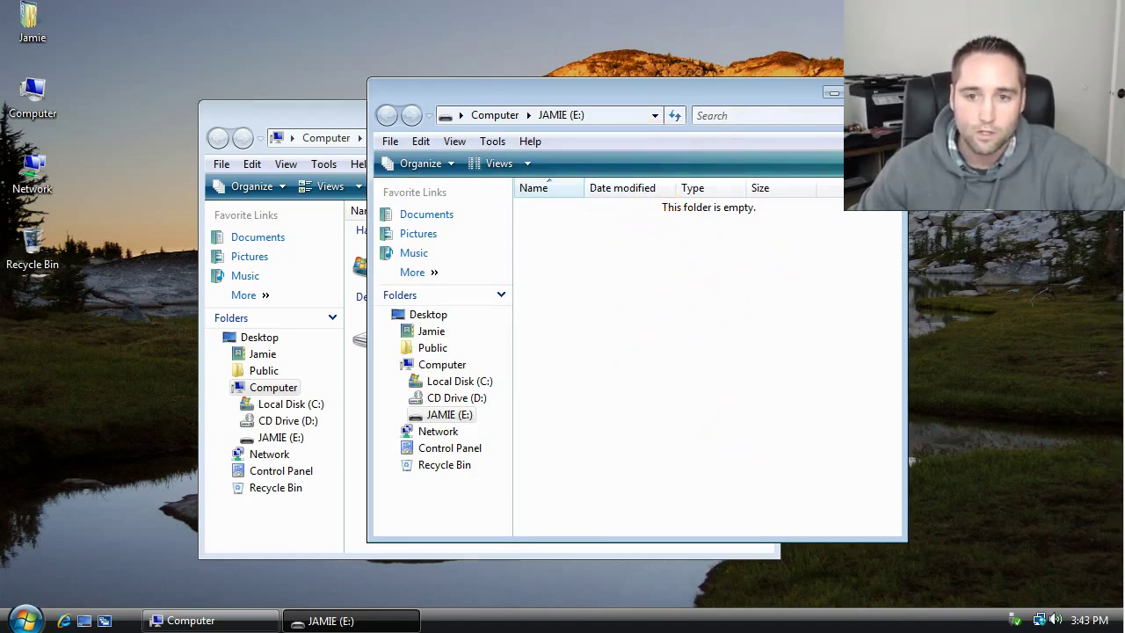
click(887, 91)
mouse_move(624, 116)
mouse_down()
mouse_move(514, 120)
mouse_move(640, 130)
mouse_up()
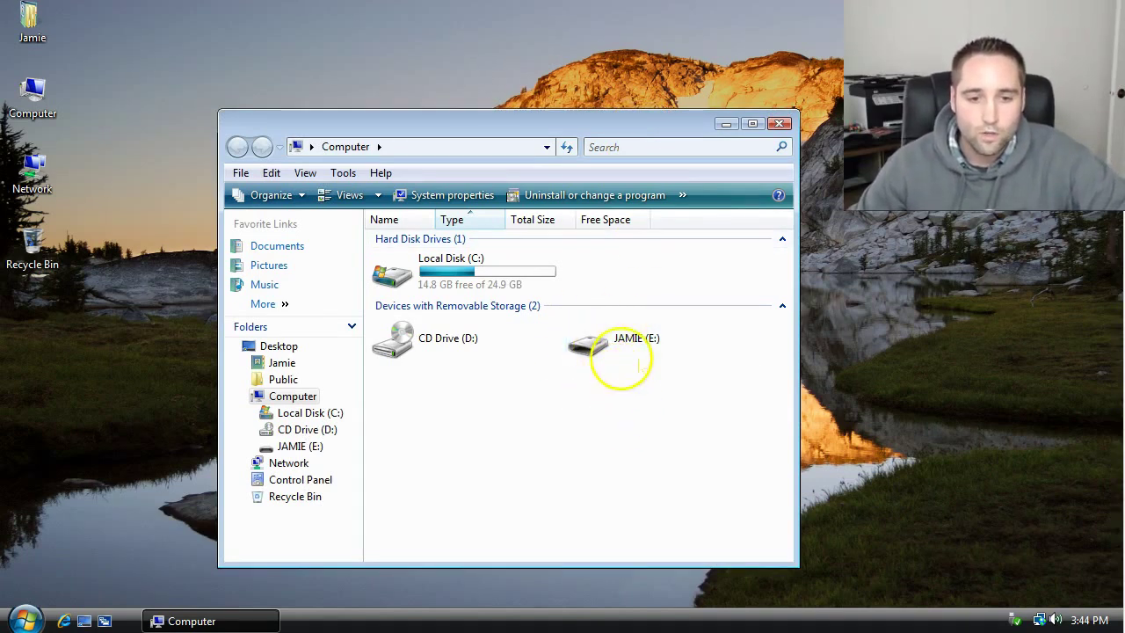
double_click(617, 338)
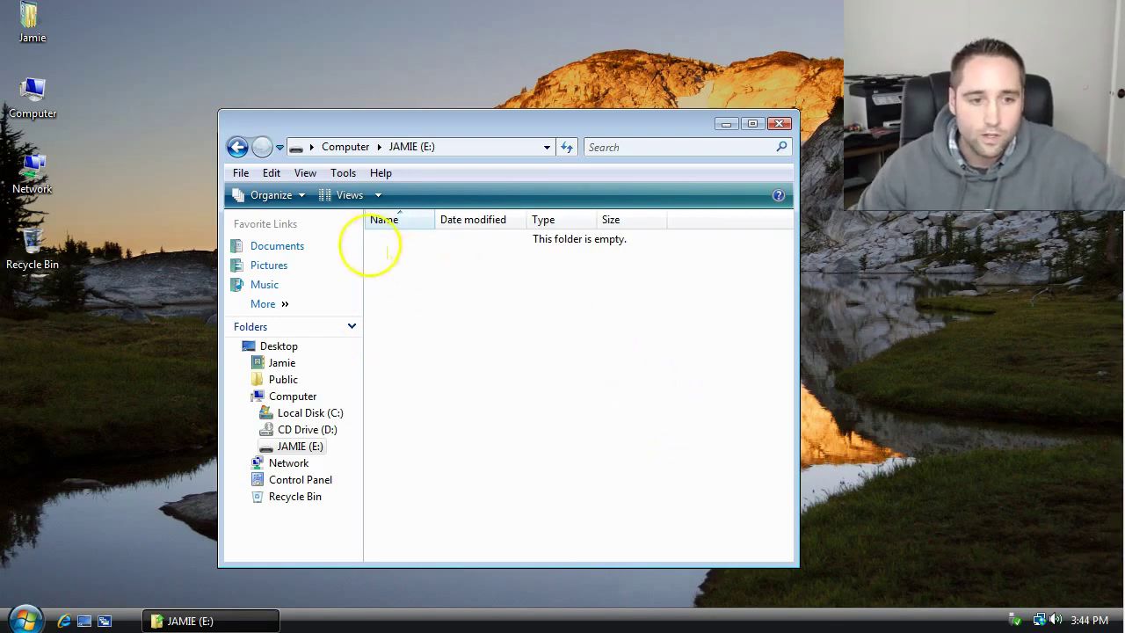
click(237, 147)
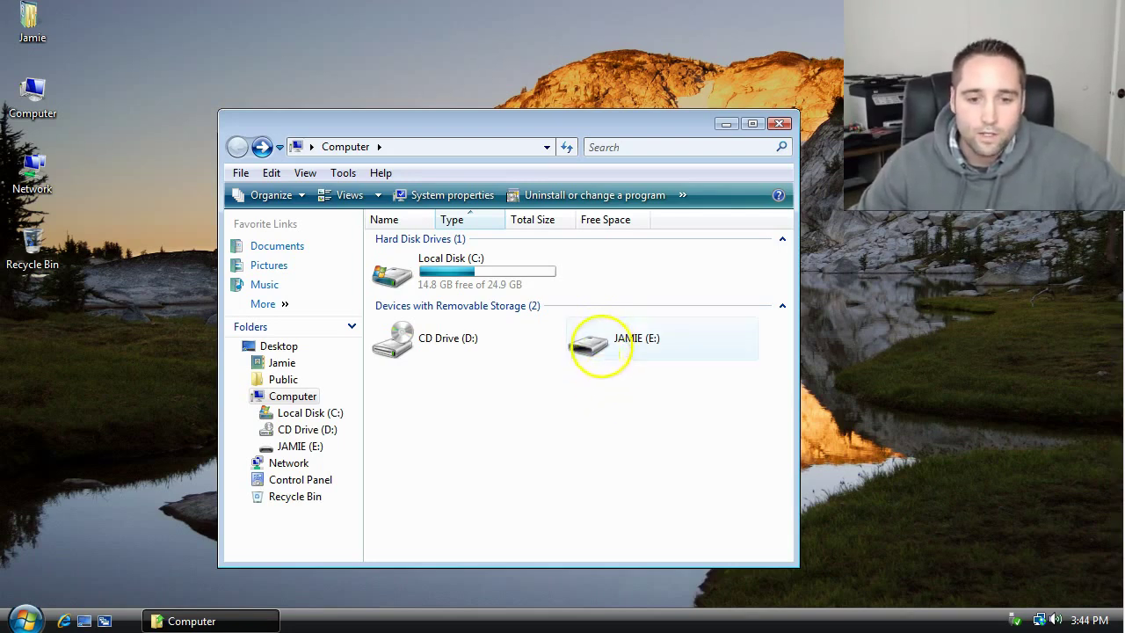
Configure flash drive E: for a quick NTFS format and start it, bringing up the erase warning
right_click(596, 338)
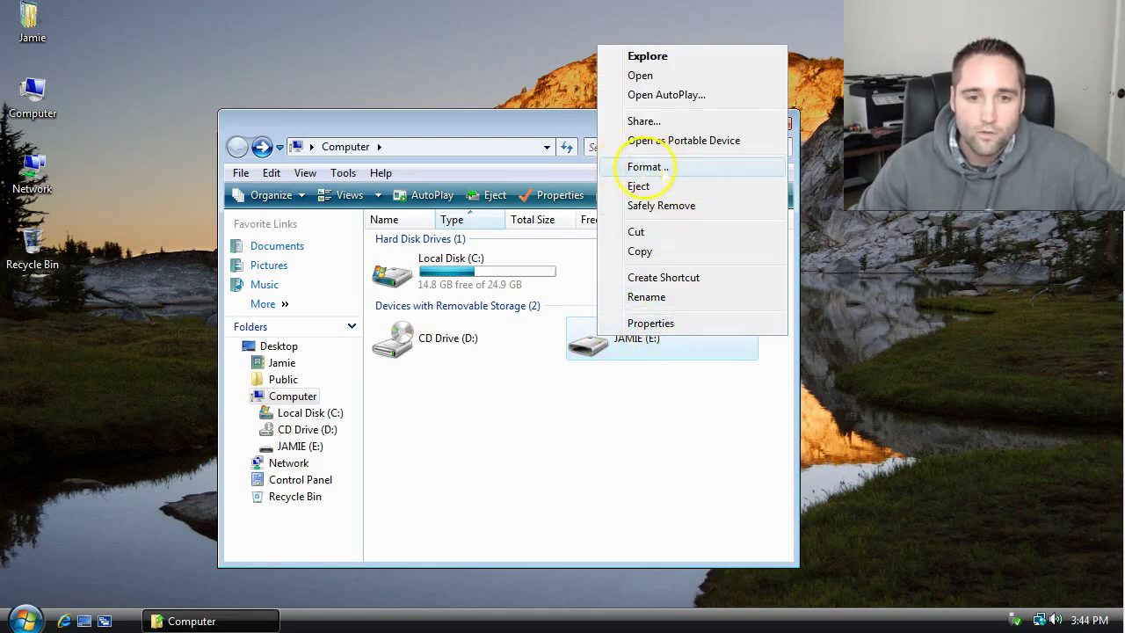
click(649, 167)
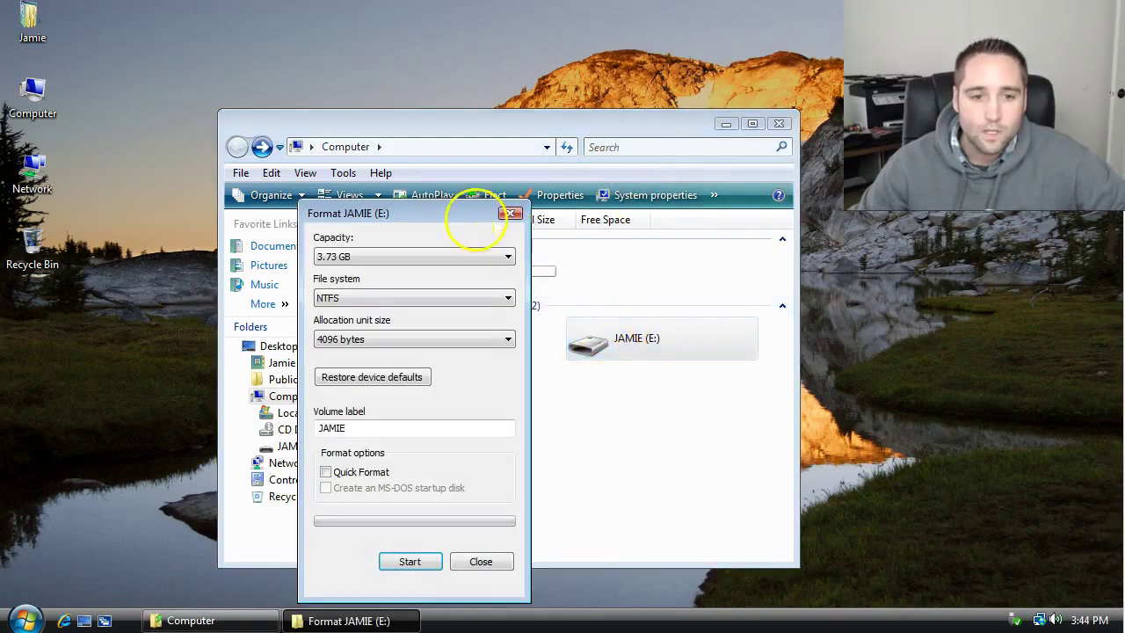
drag(495, 219, 658, 146)
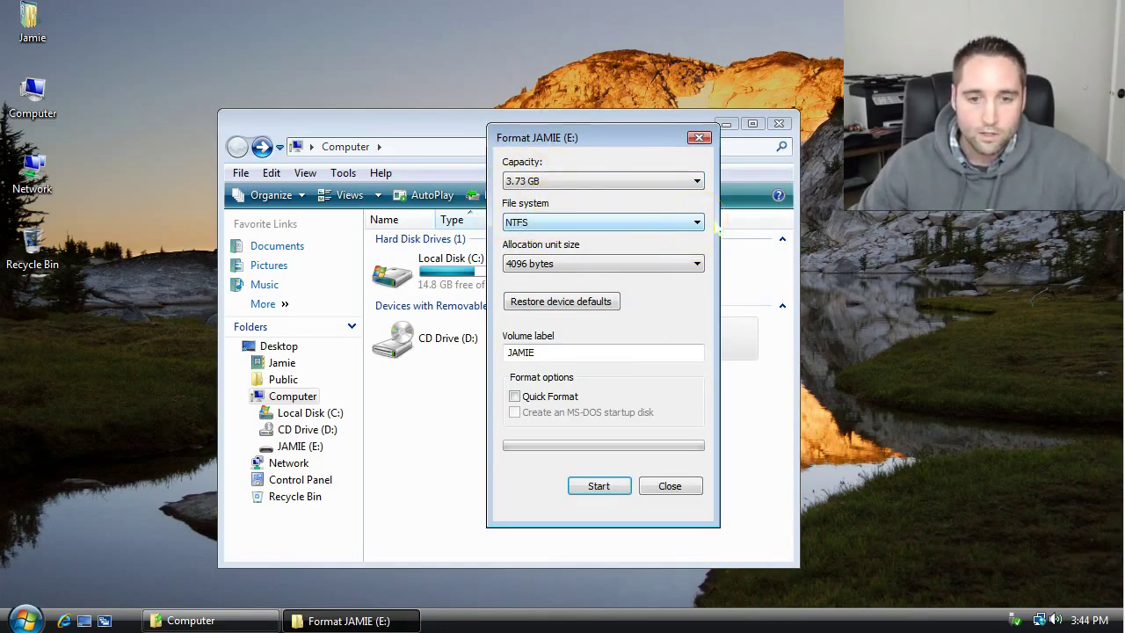
click(696, 222)
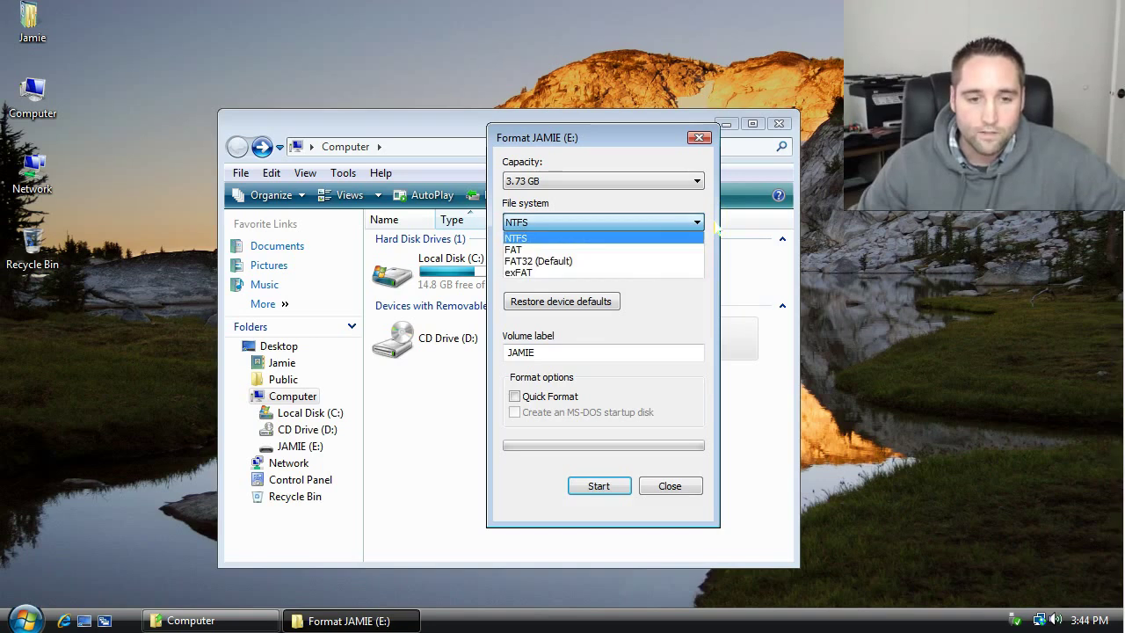
click(536, 226)
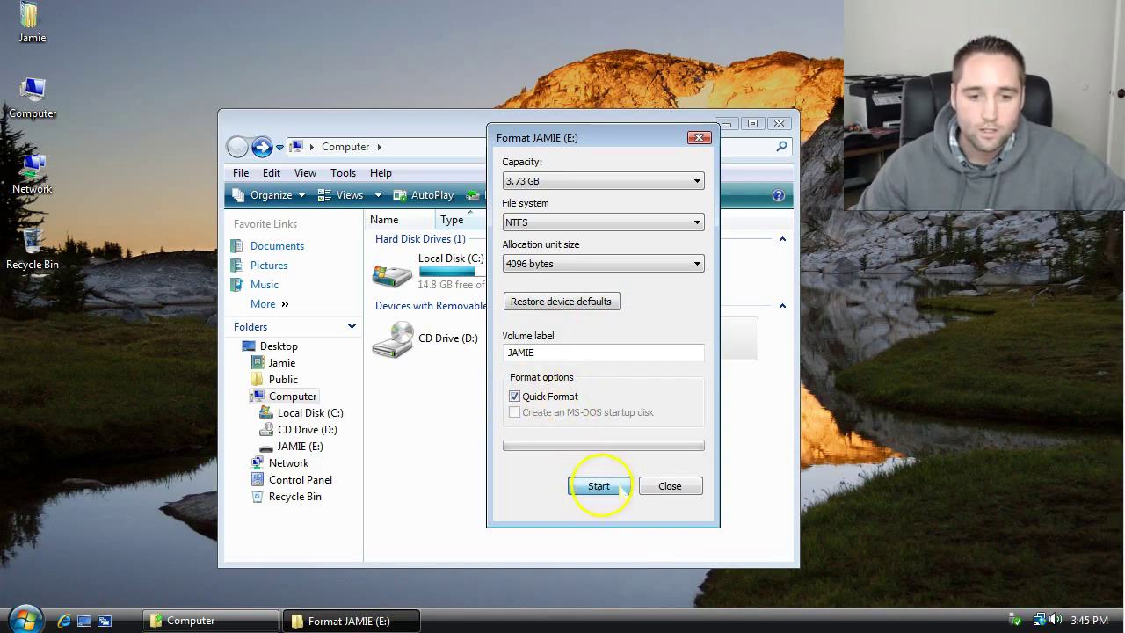
click(617, 487)
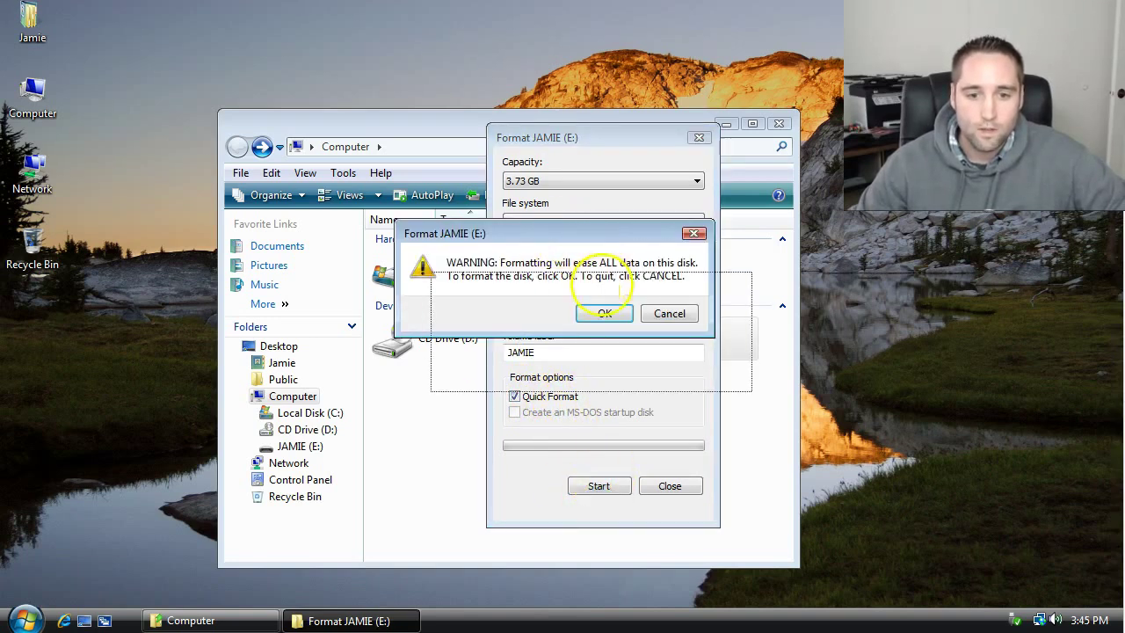
drag(583, 236, 620, 290)
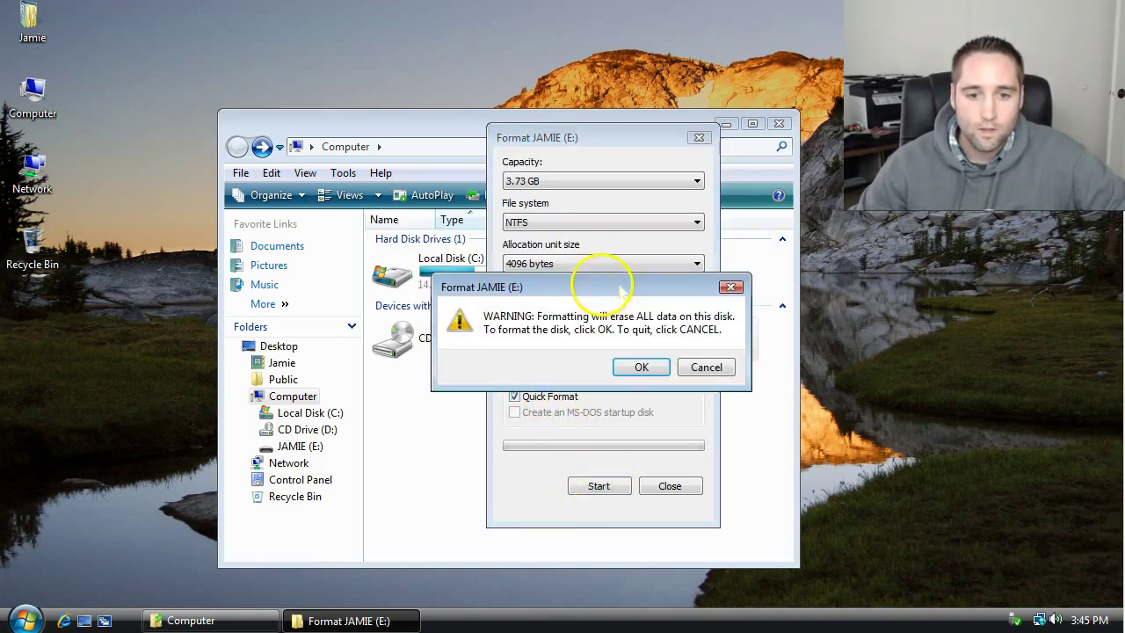
Confirm the erase warning and acknowledge the Format Complete message for drive E:
click(653, 369)
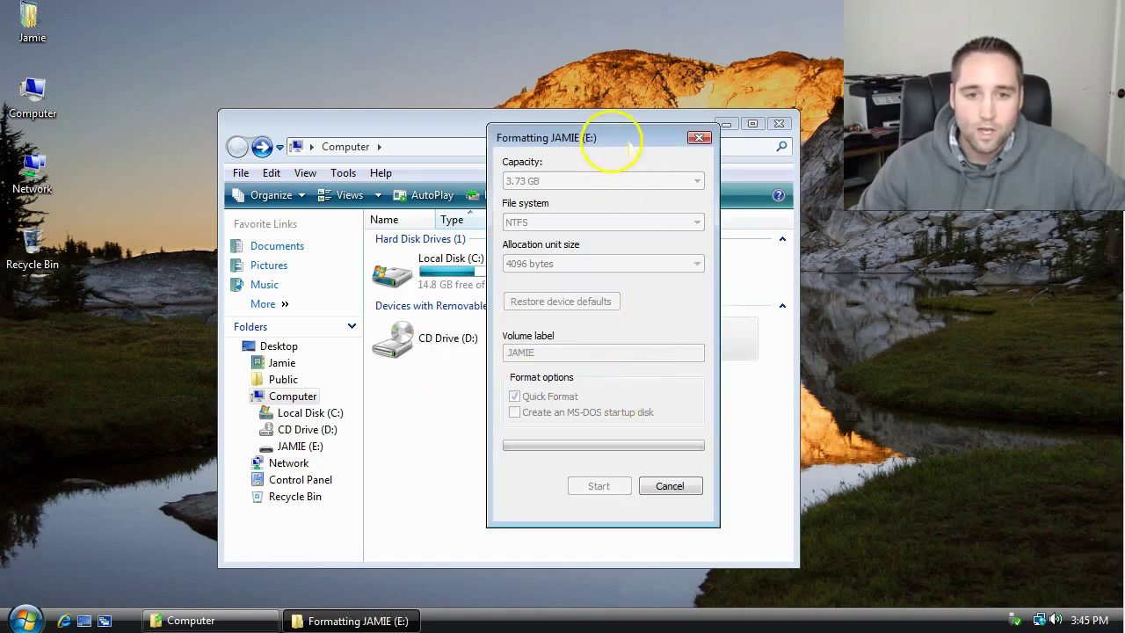
drag(626, 143, 619, 162)
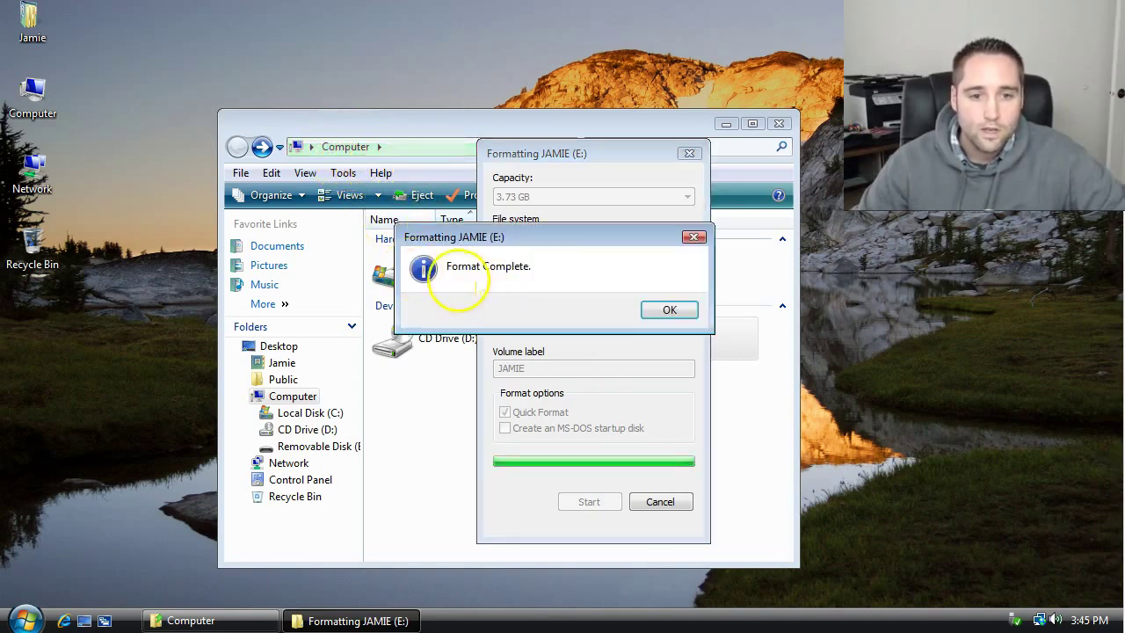
click(668, 310)
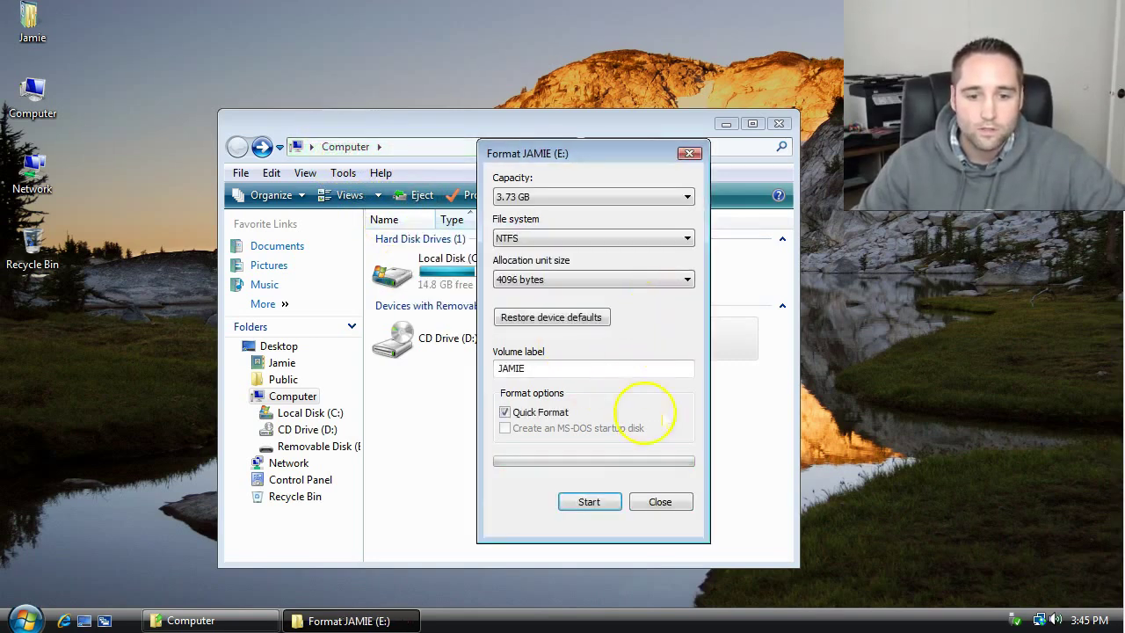
Close the Format dialog, check that JAMIE (E:) is empty, and reopen the Computer window
click(659, 501)
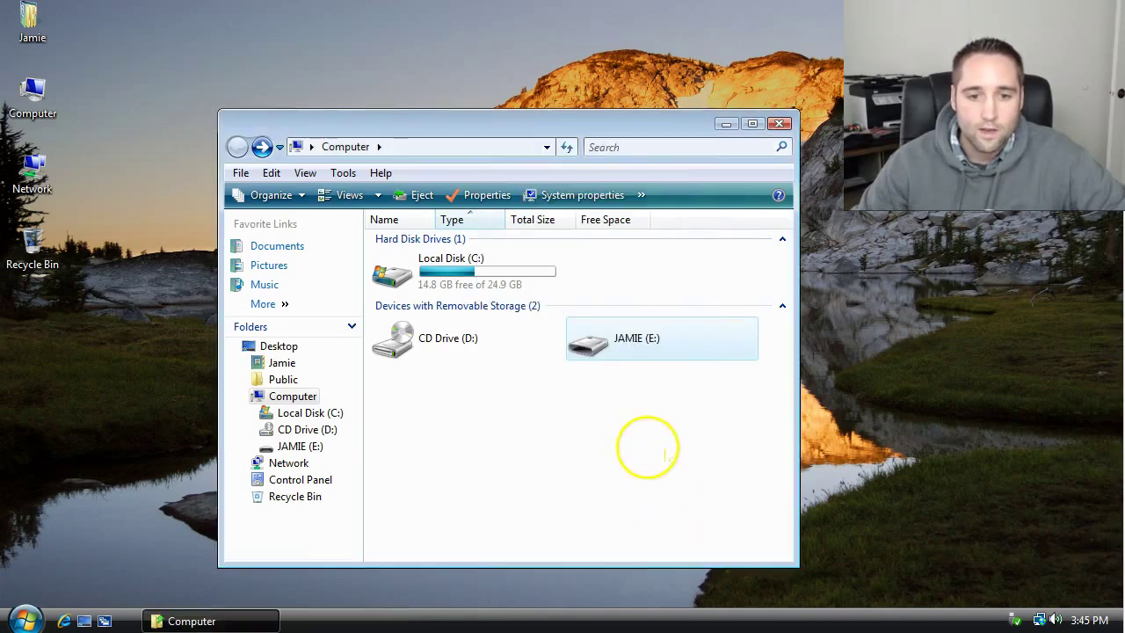
double_click(595, 339)
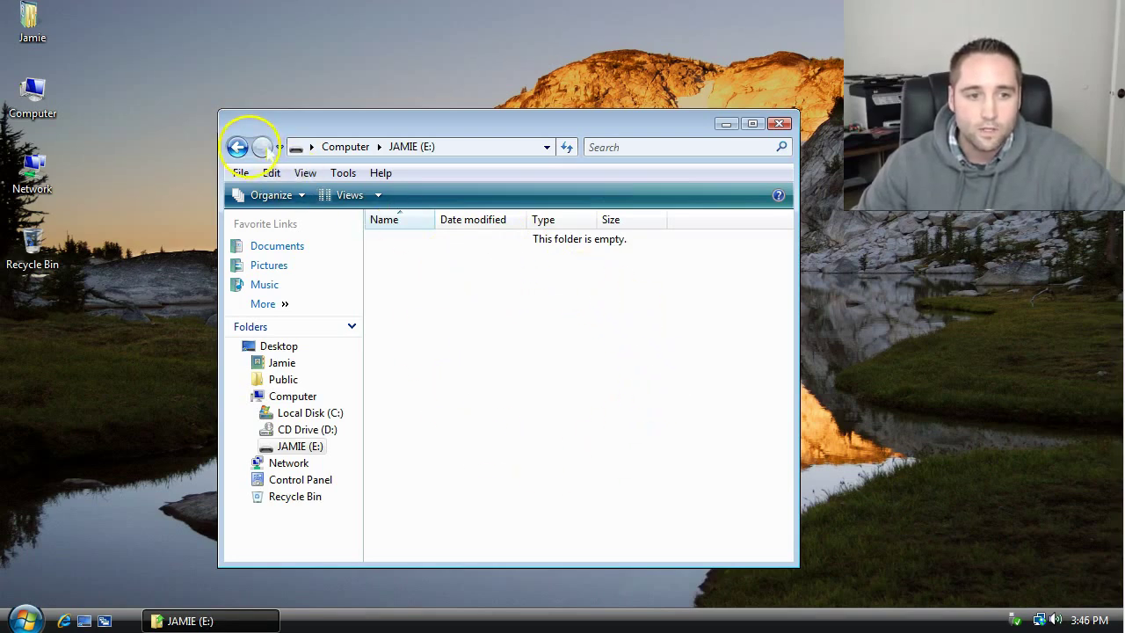
click(778, 123)
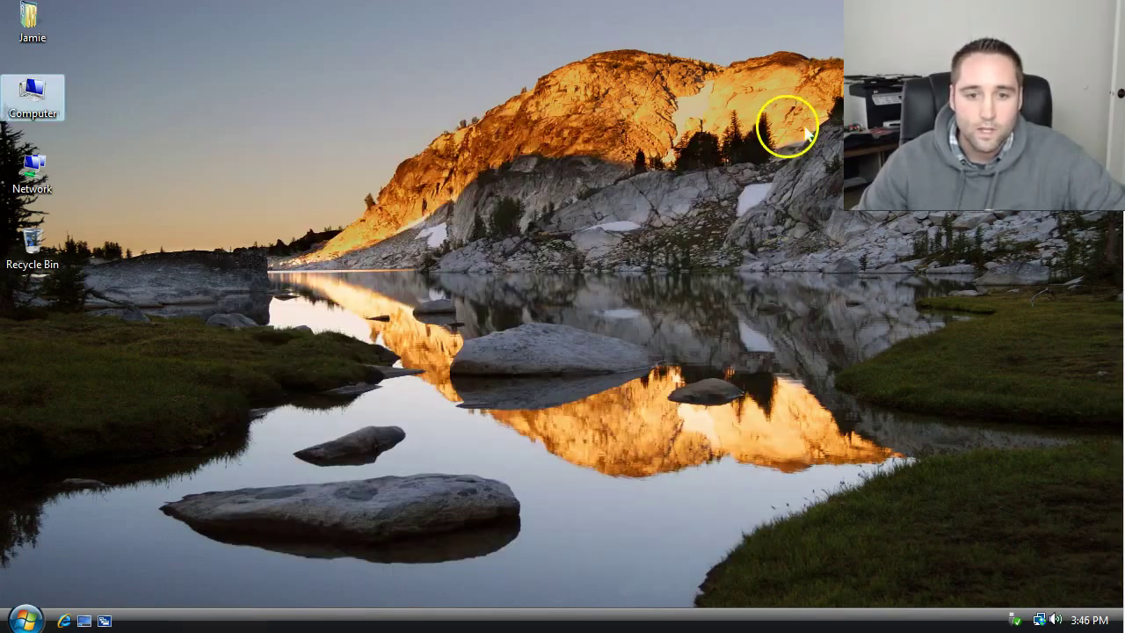
double_click(40, 93)
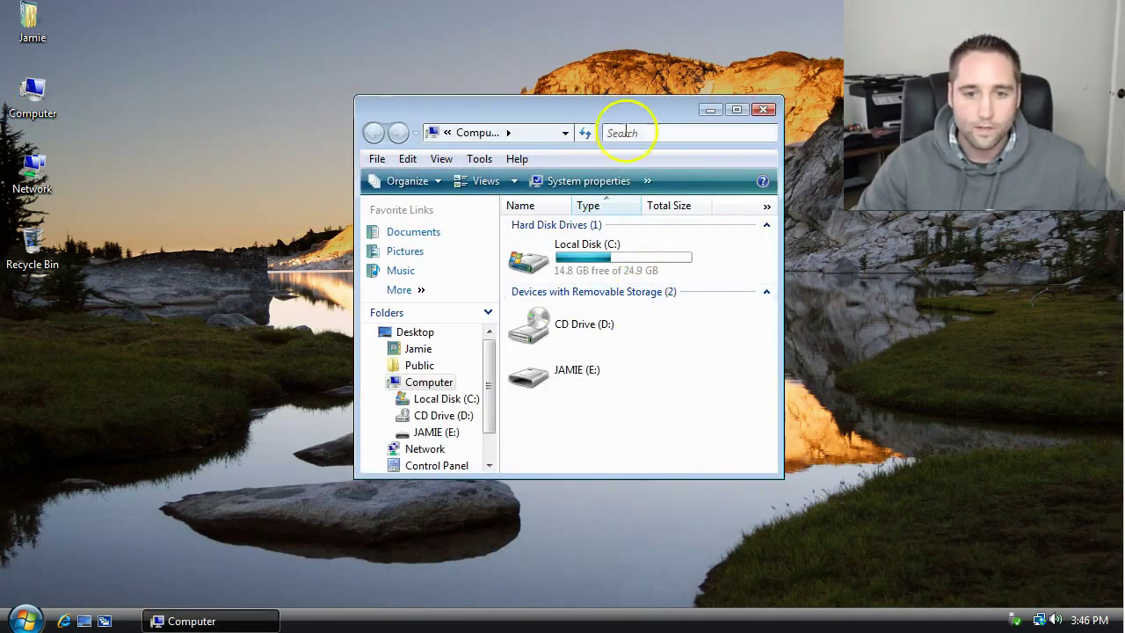
drag(610, 121, 556, 167)
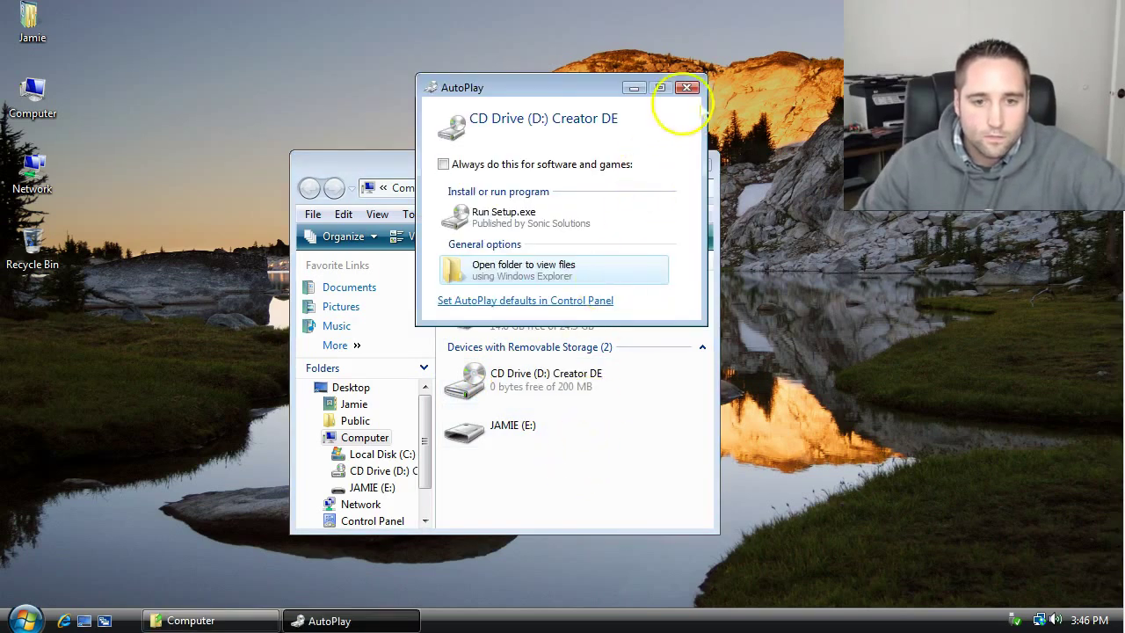
Dismiss the CD's AutoPlay and explore CD Drive (D:) Creator DE in an enlarged window
click(686, 87)
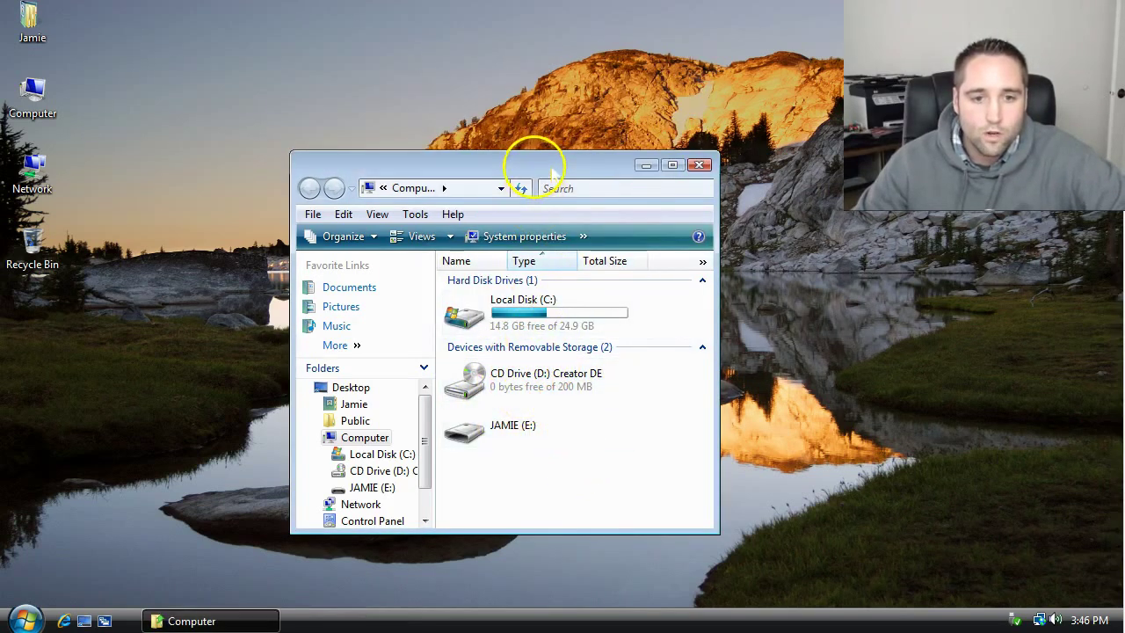
drag(535, 163, 437, 87)
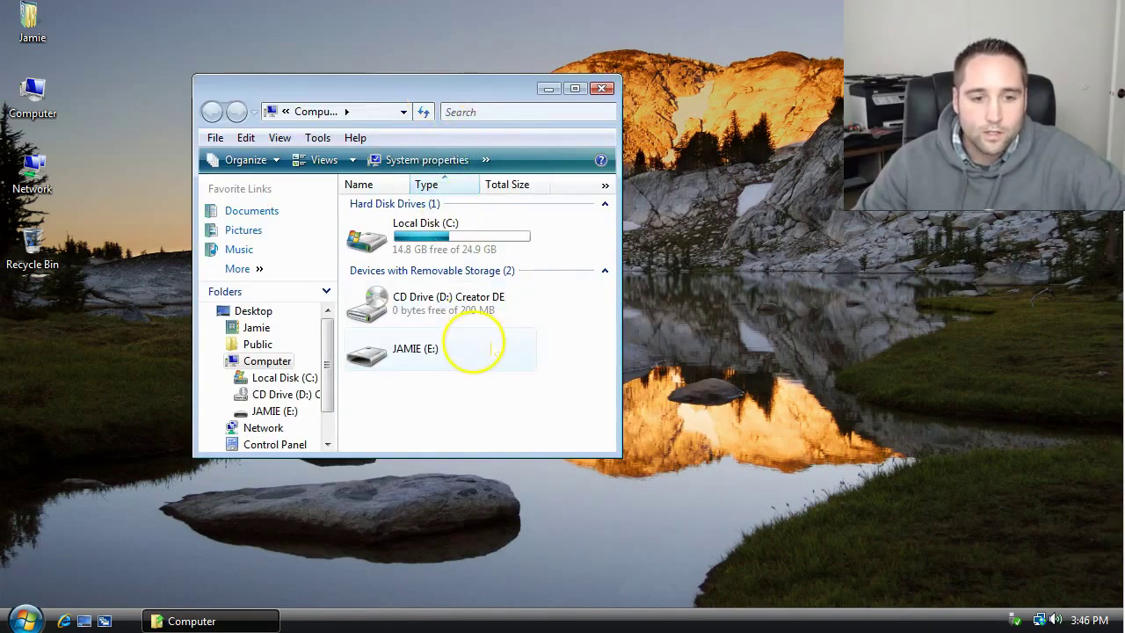
click(418, 305)
right_click(418, 303)
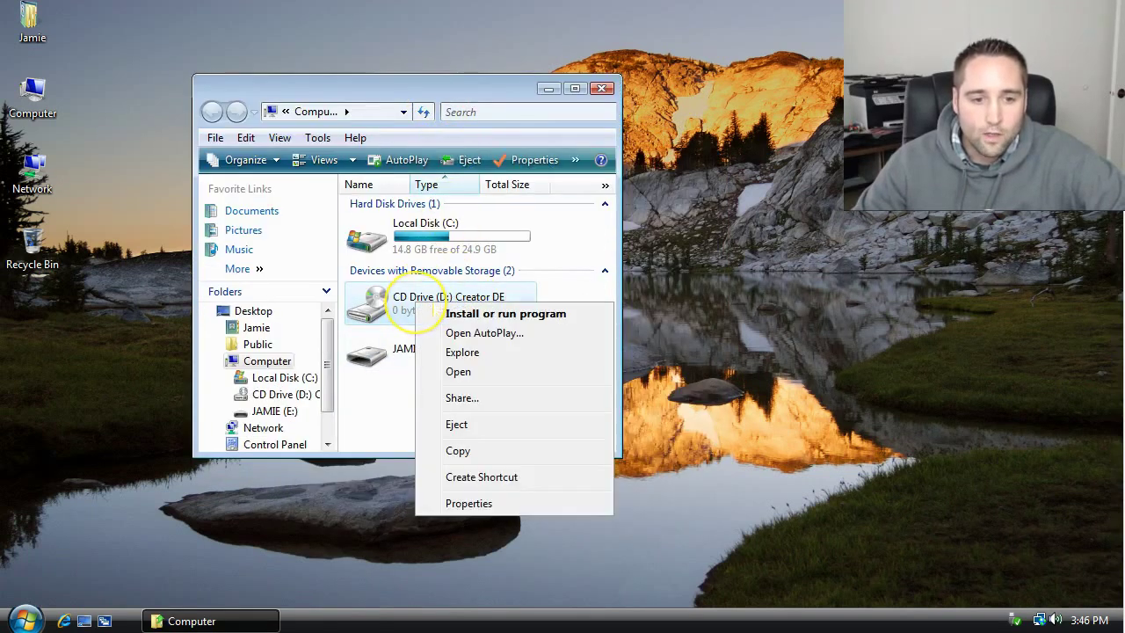
click(475, 353)
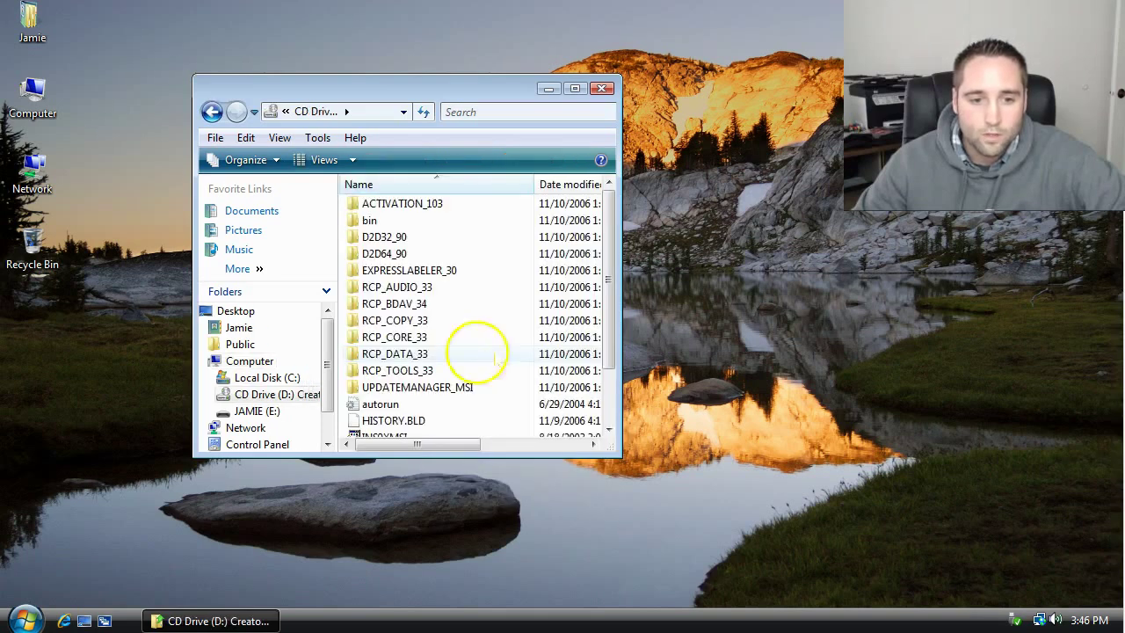
drag(619, 454, 728, 600)
drag(604, 97, 633, 51)
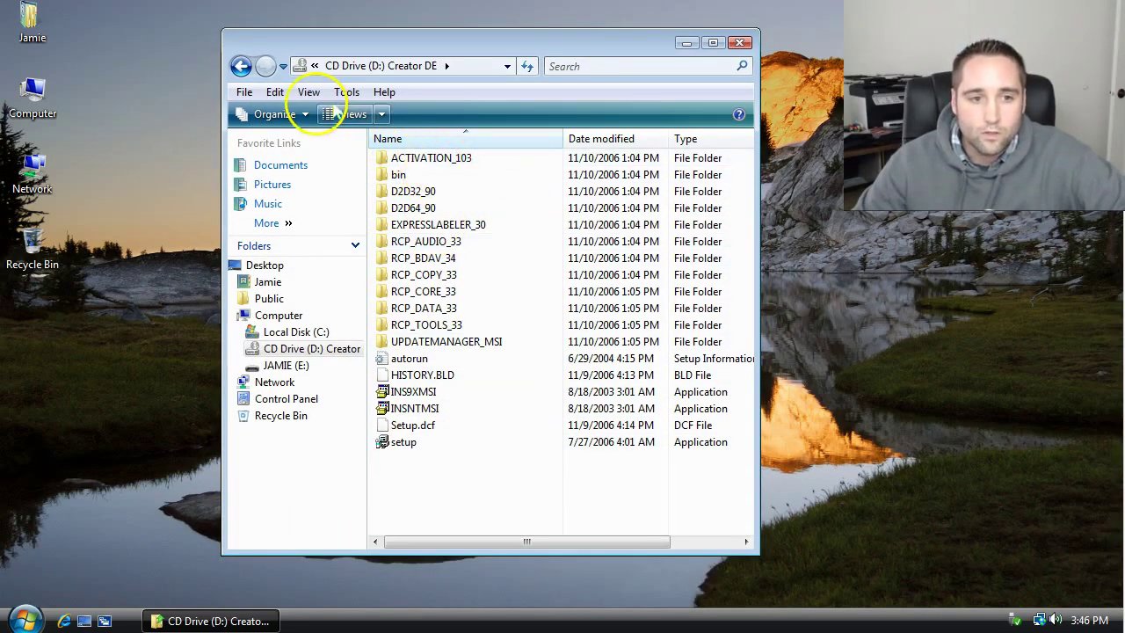
Select all 18 files and folders on the Creator DE CD and copy them
click(274, 91)
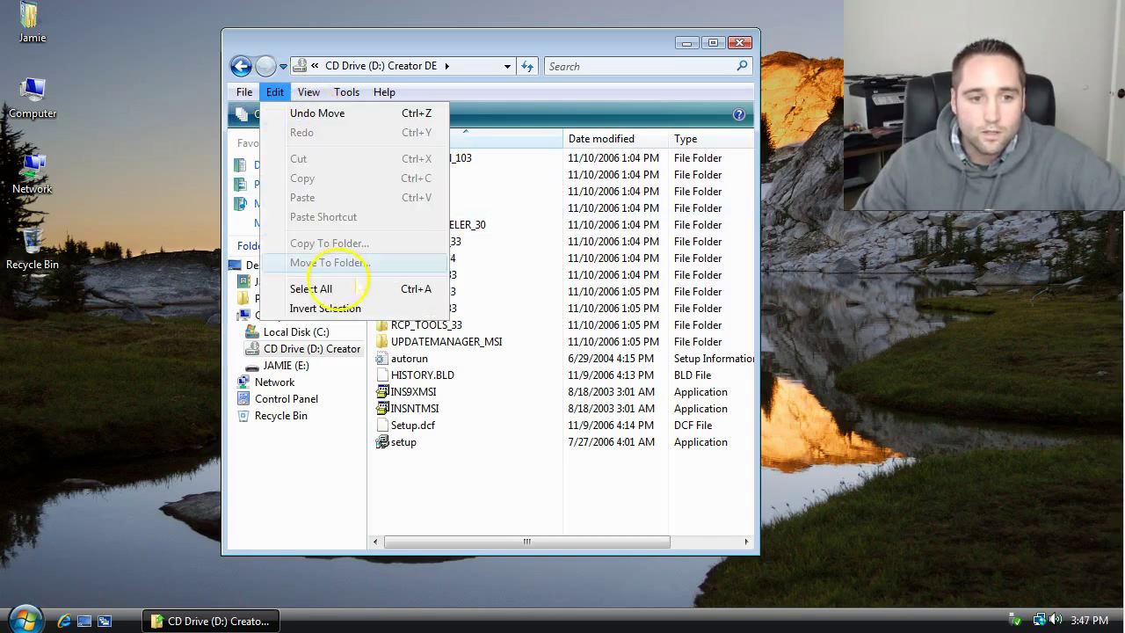
click(352, 288)
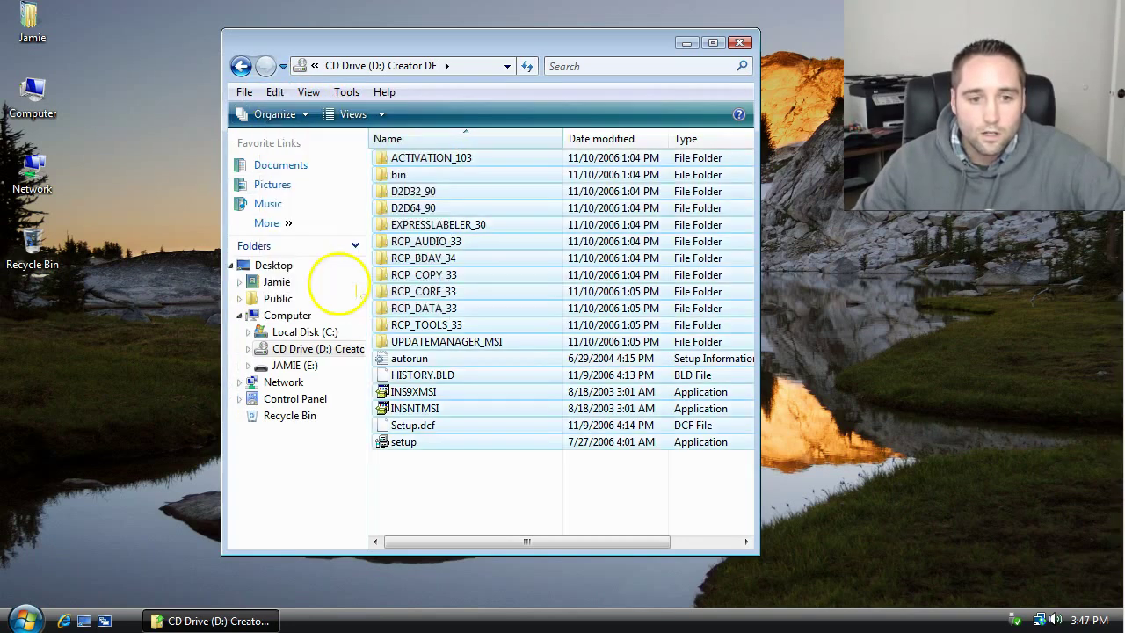
click(507, 481)
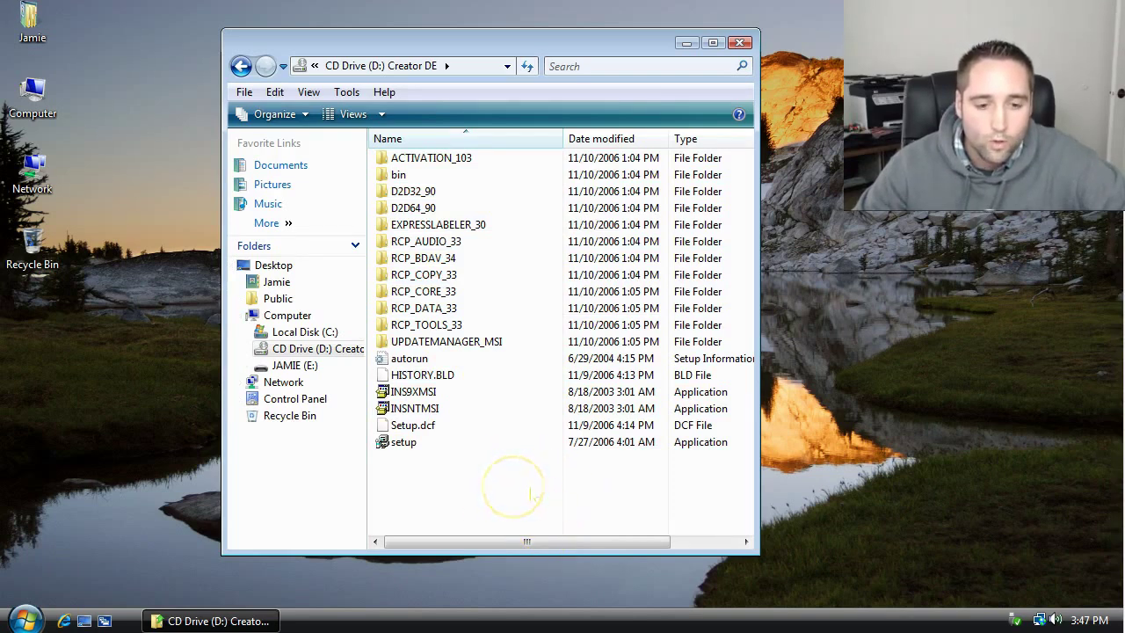
drag(511, 485, 414, 156)
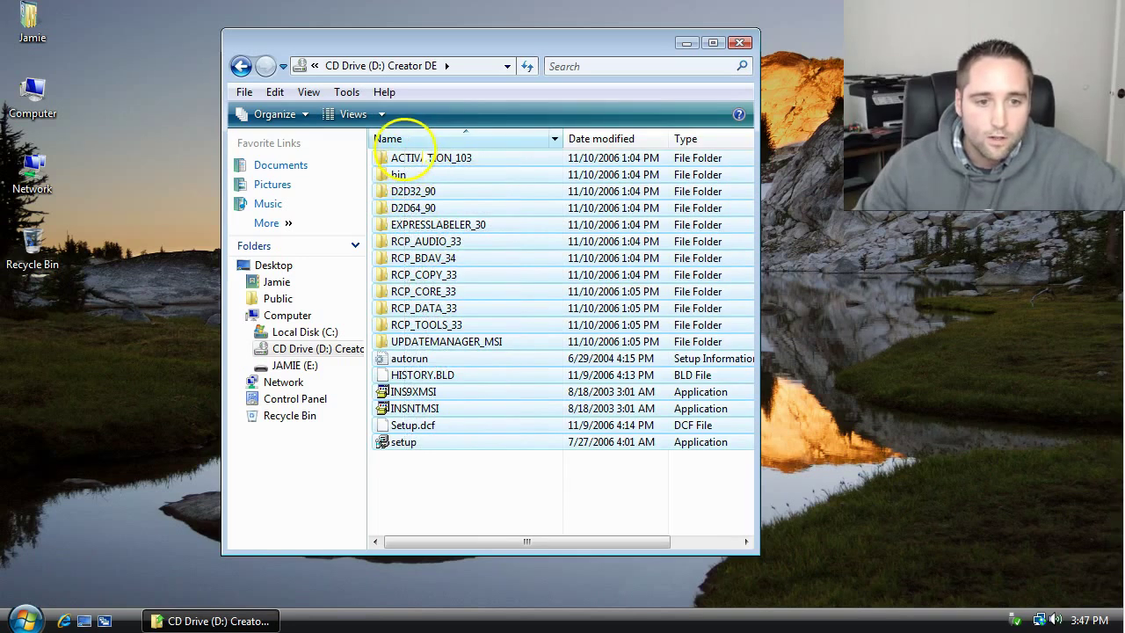
click(512, 481)
click(274, 91)
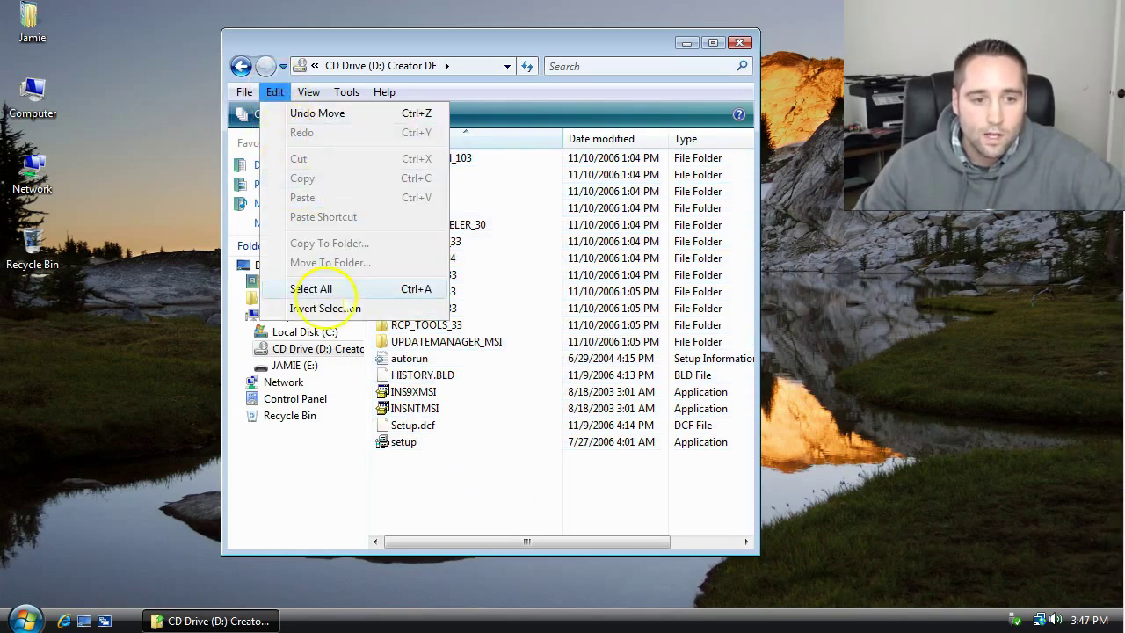
click(311, 289)
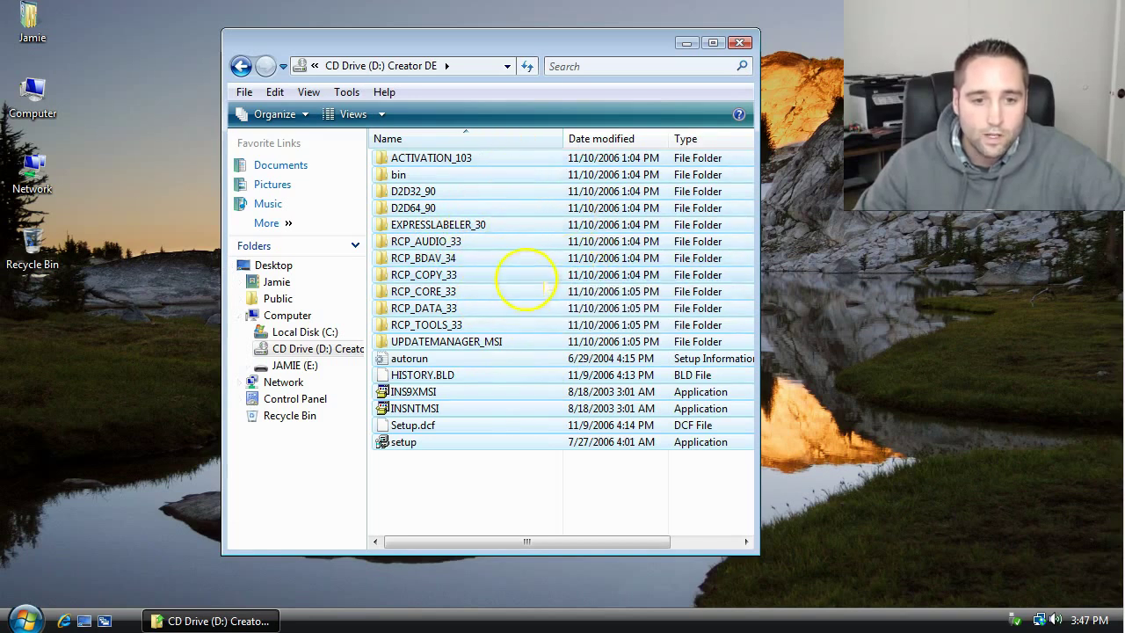
right_click(526, 277)
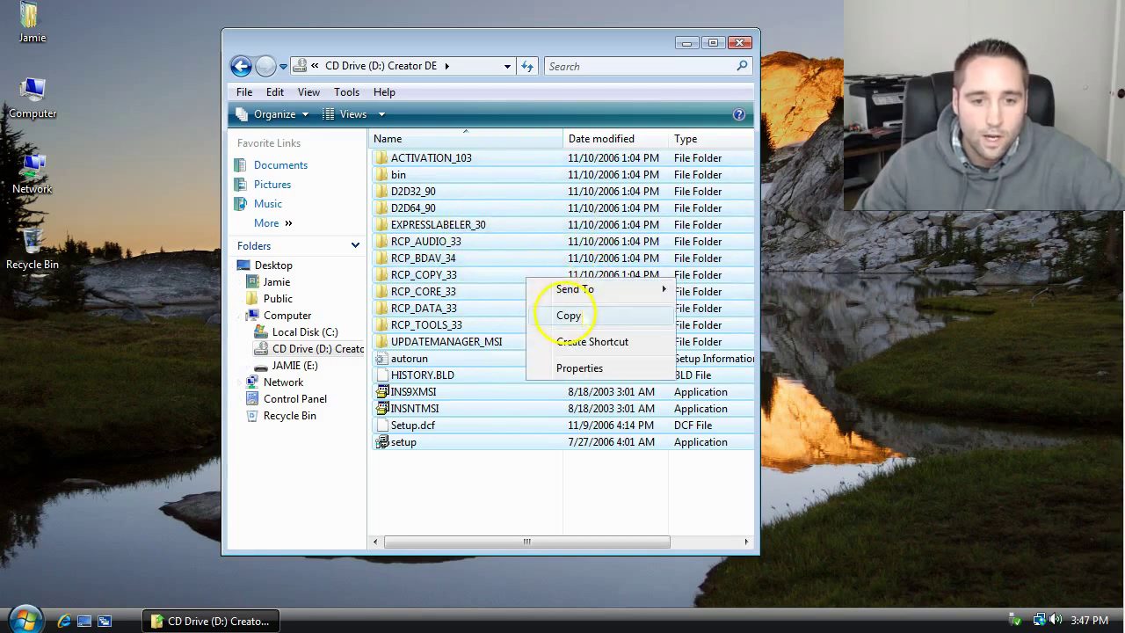
click(568, 315)
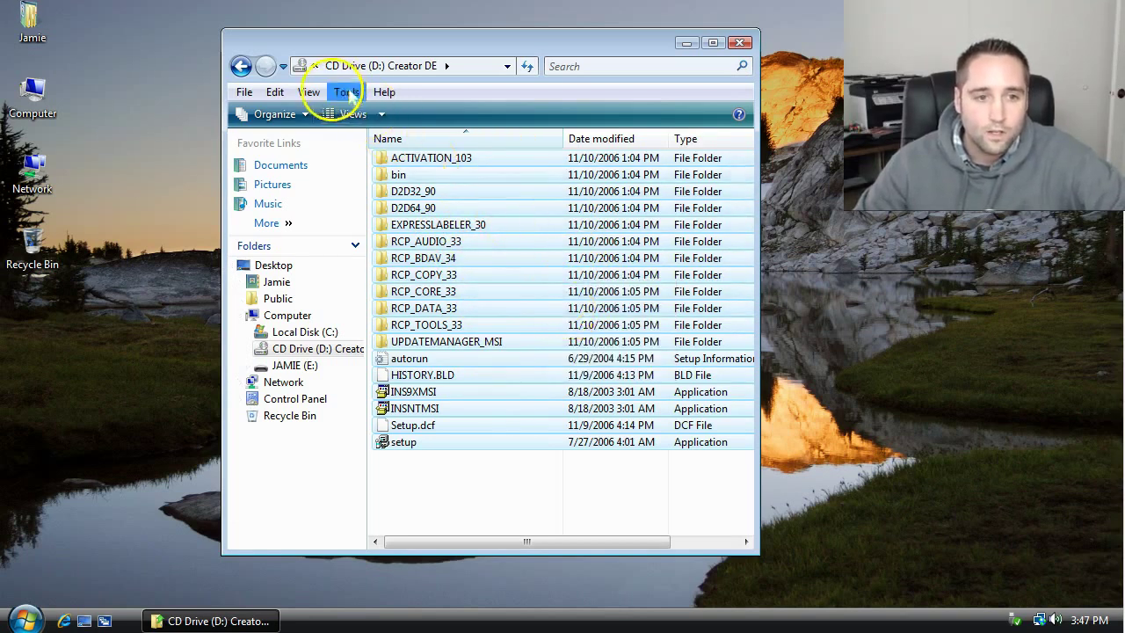
Navigate back to the Computer drive list and open the empty JAMIE (E:) flash drive
click(241, 66)
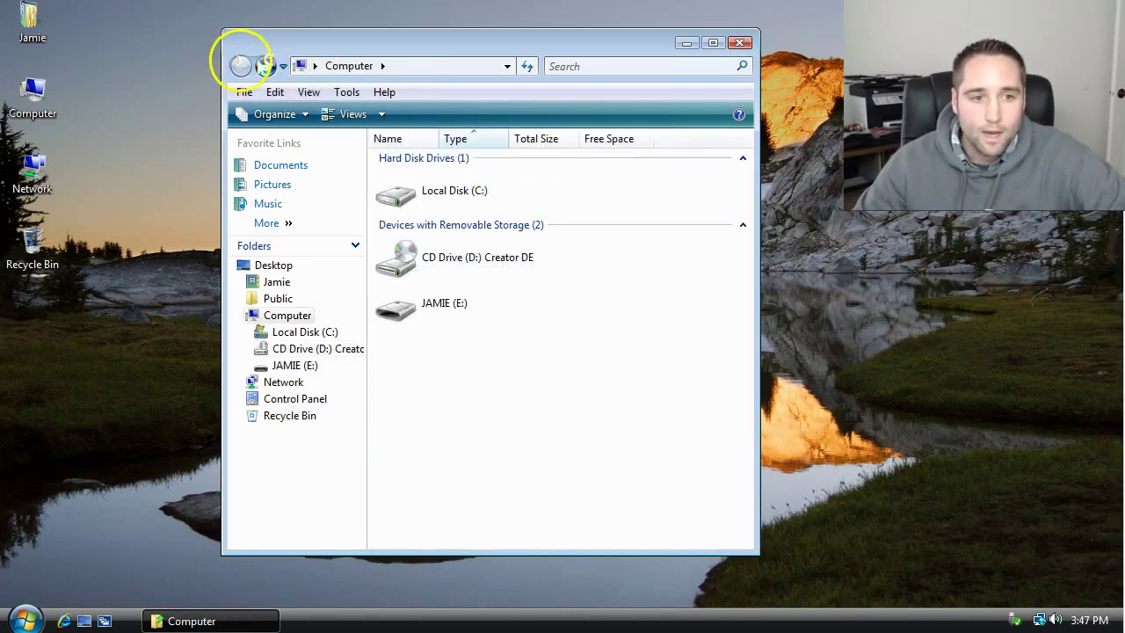
double_click(444, 305)
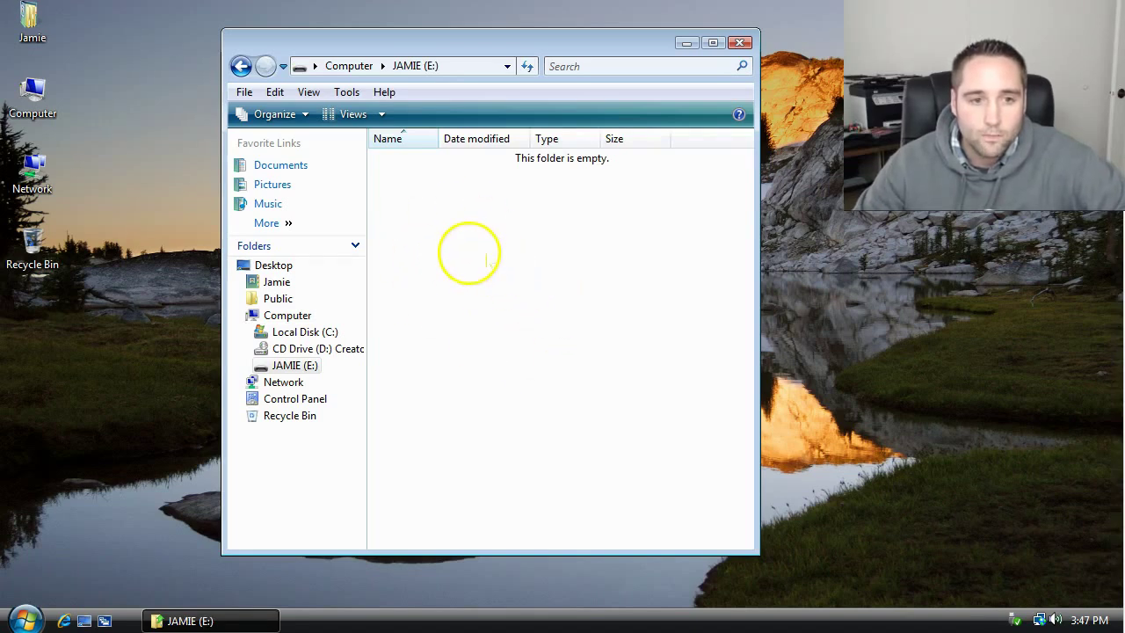
right_click(443, 243)
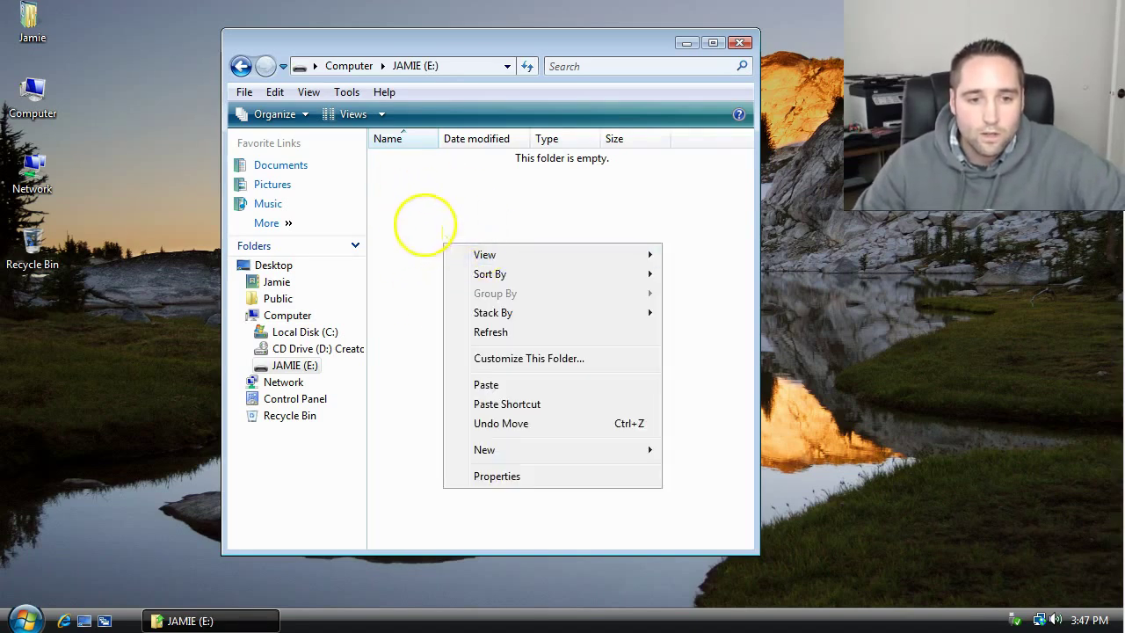
click(479, 224)
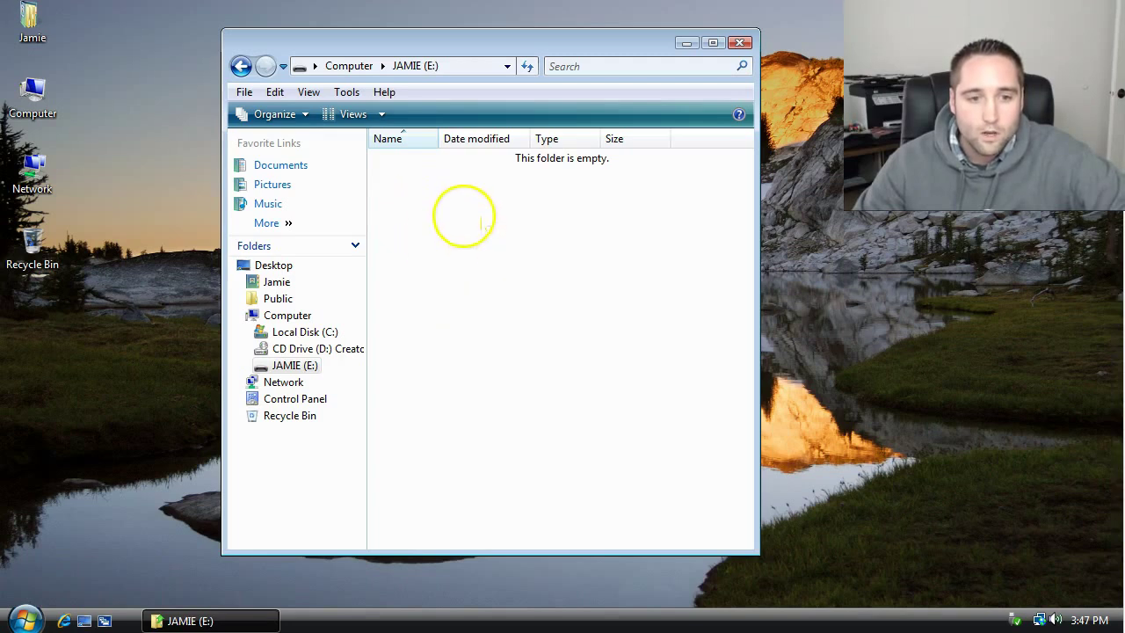
click(275, 91)
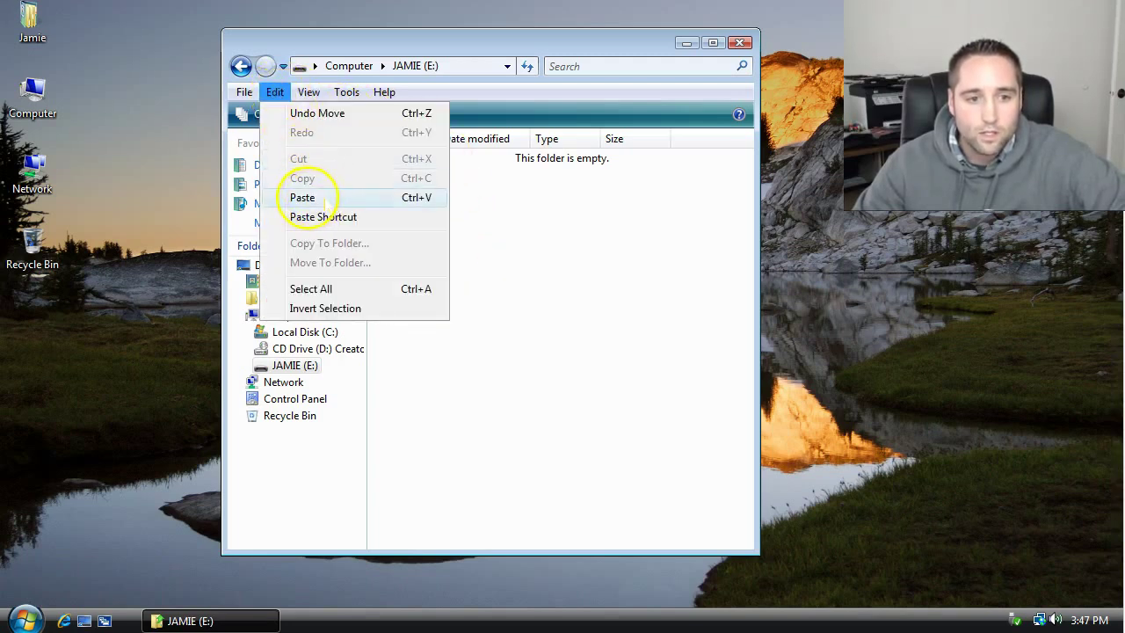
Paste the 220 CD items (200 MB) onto JAMIE (E:) and wait for the copy to finish
click(302, 198)
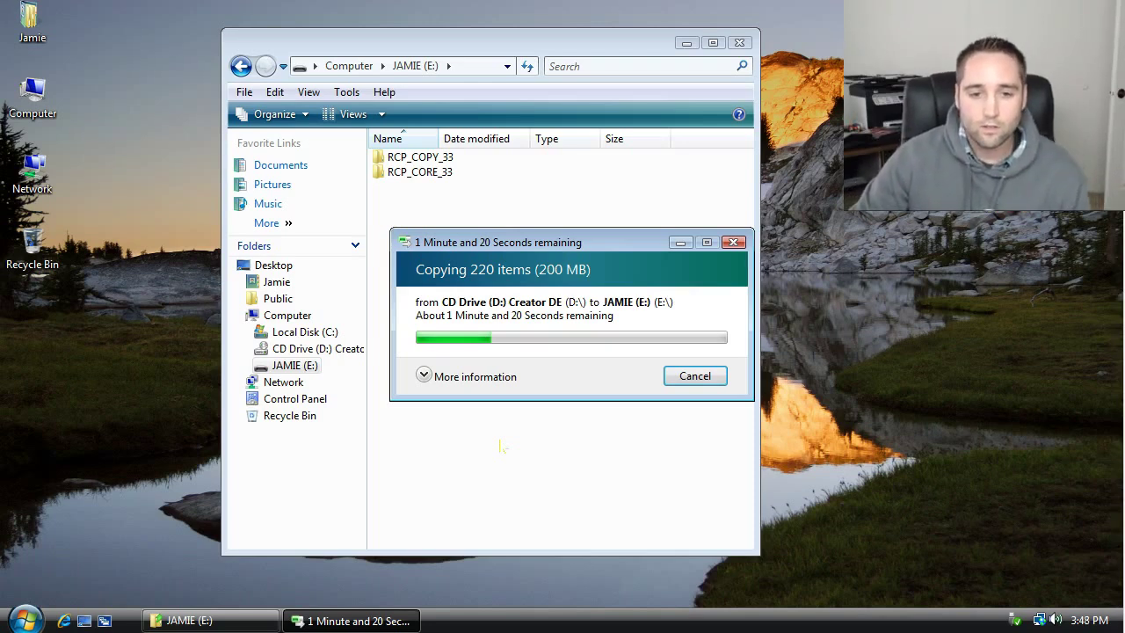
drag(615, 244, 581, 252)
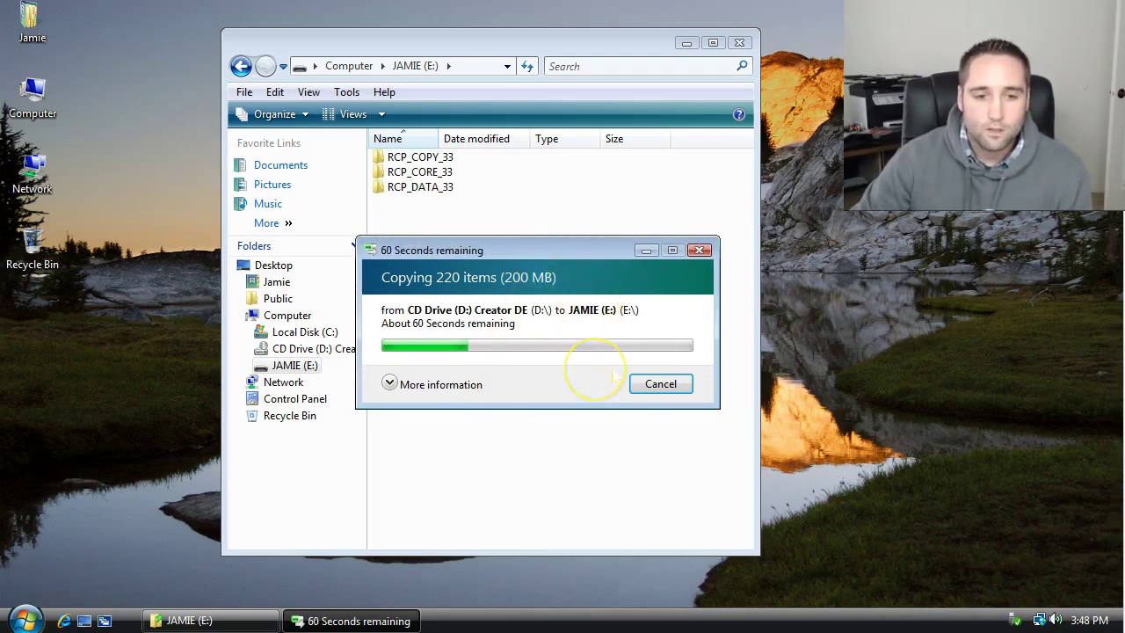
drag(572, 243, 572, 373)
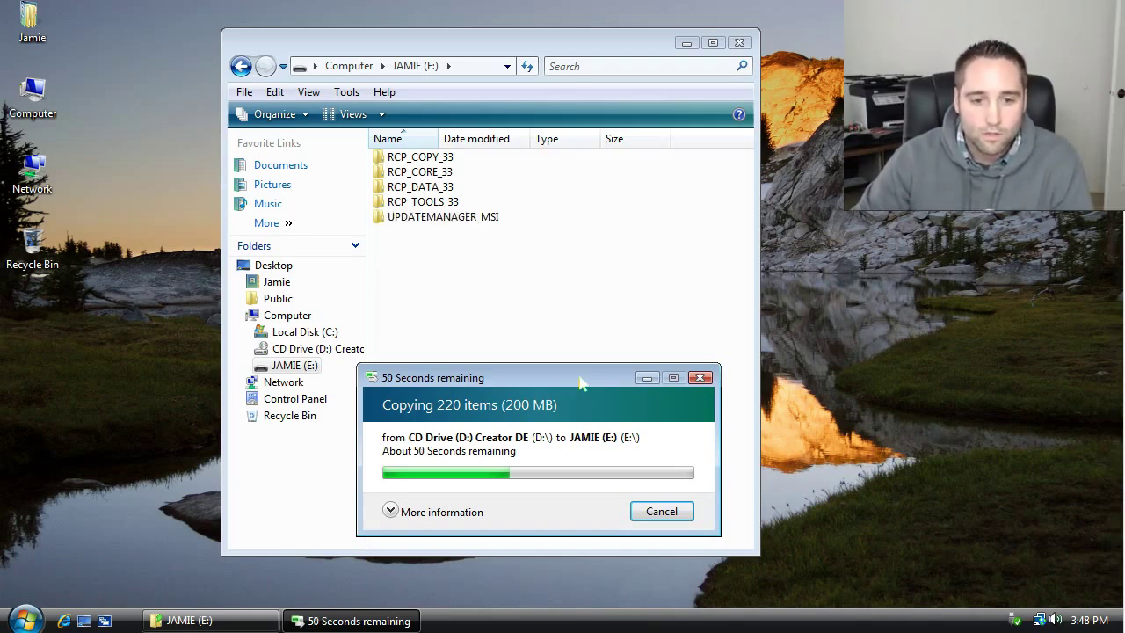
click(571, 379)
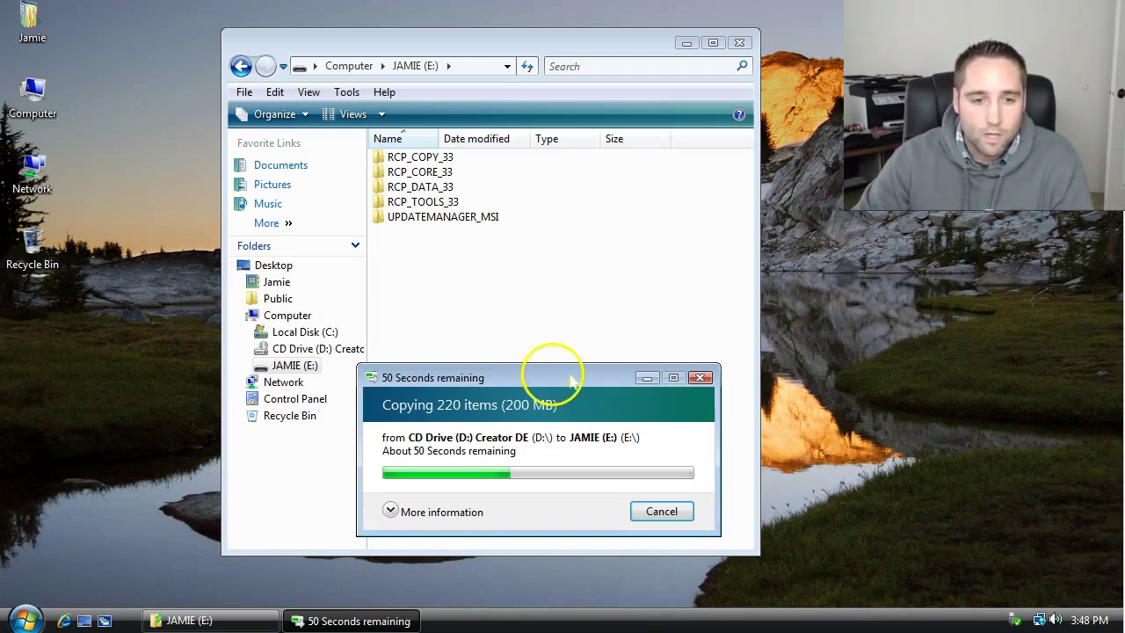
mouse_move(561, 376)
mouse_down()
mouse_move(576, 356)
mouse_move(575, 365)
mouse_up()
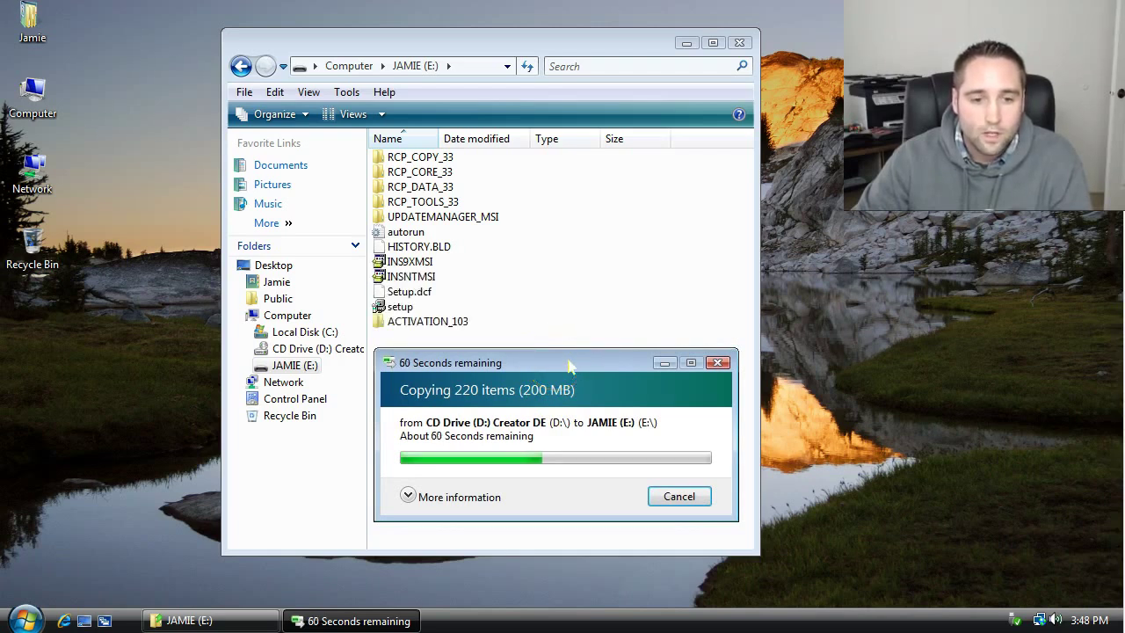
click(571, 364)
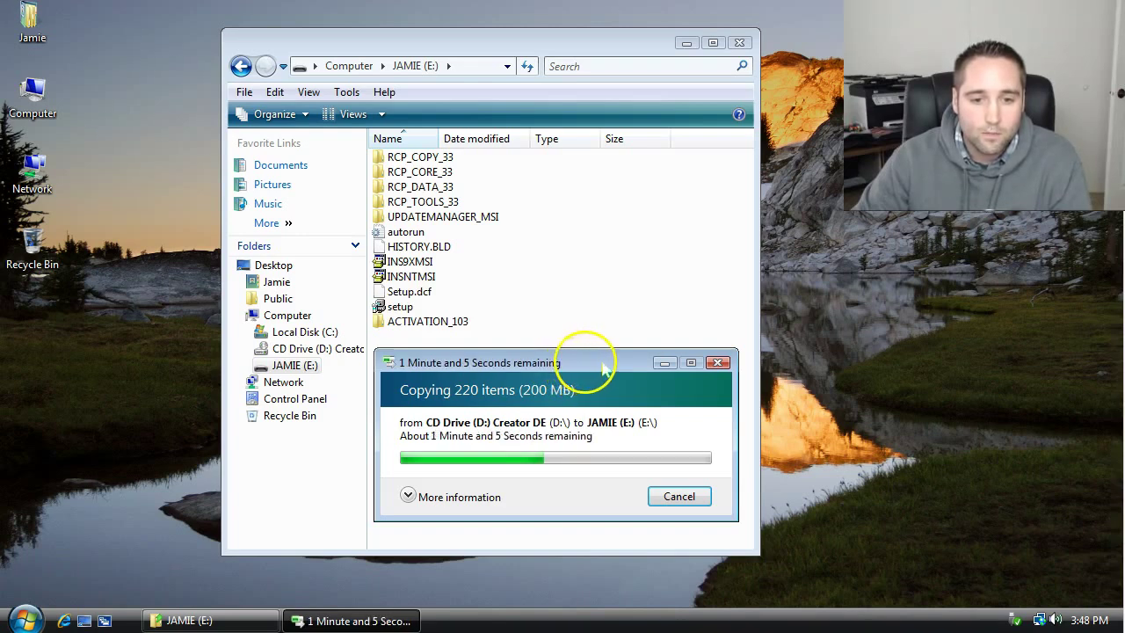
drag(613, 368, 546, 399)
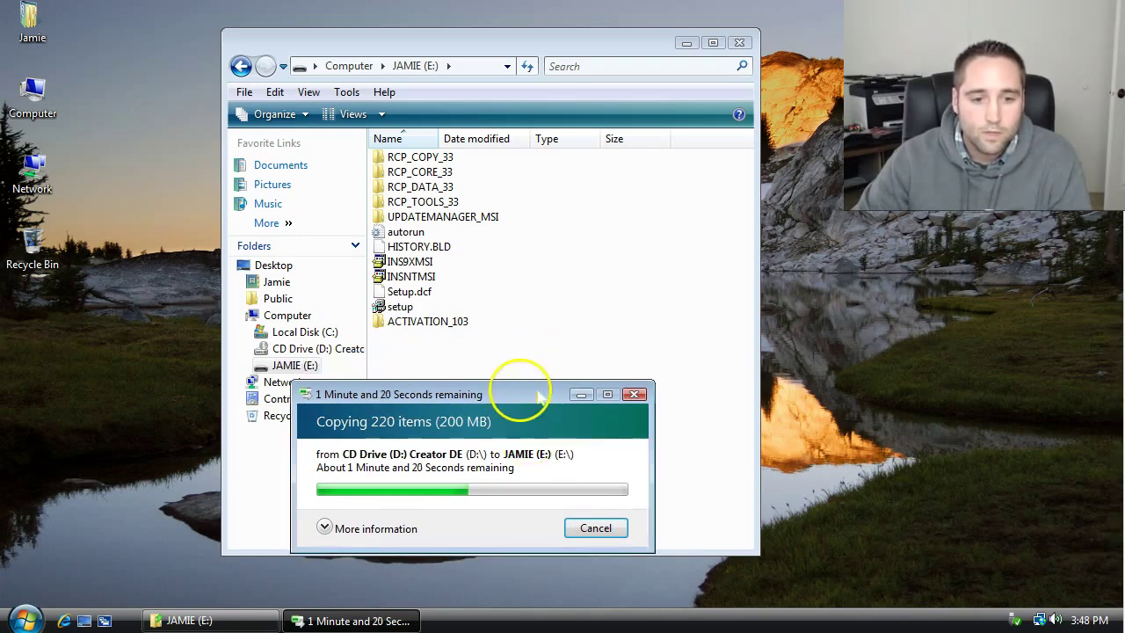
drag(519, 387, 514, 428)
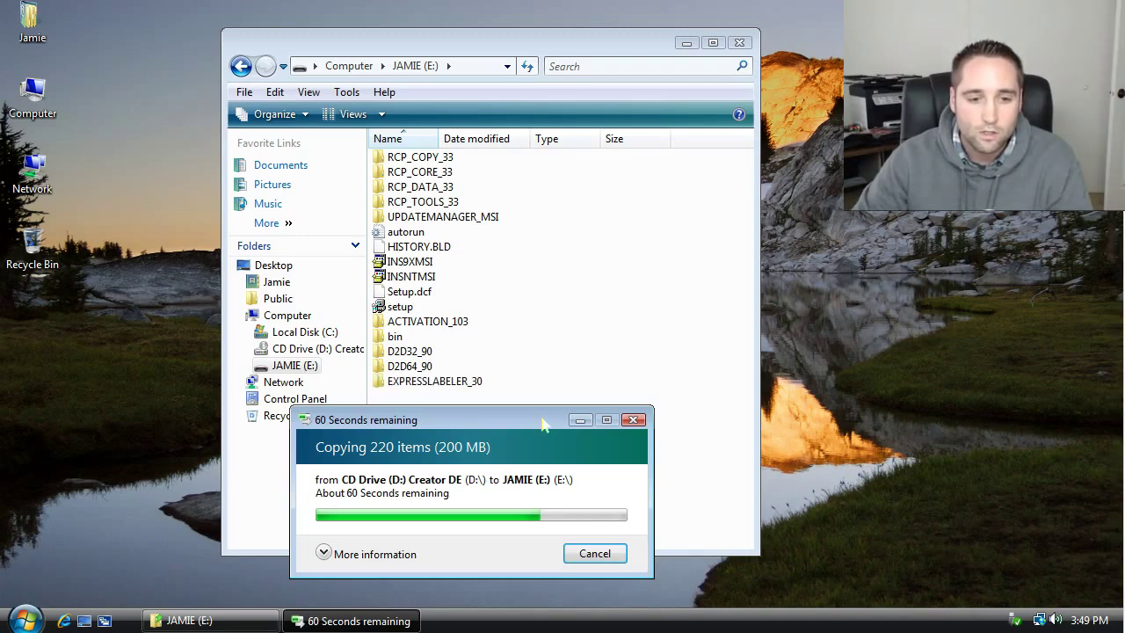
drag(510, 346, 756, 190)
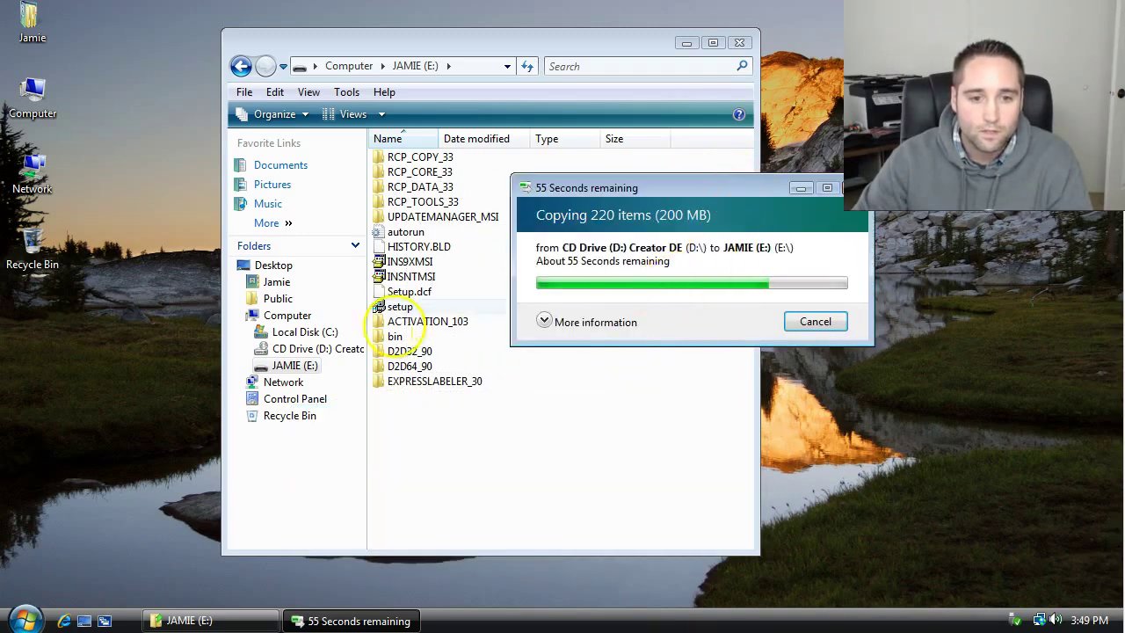
click(431, 444)
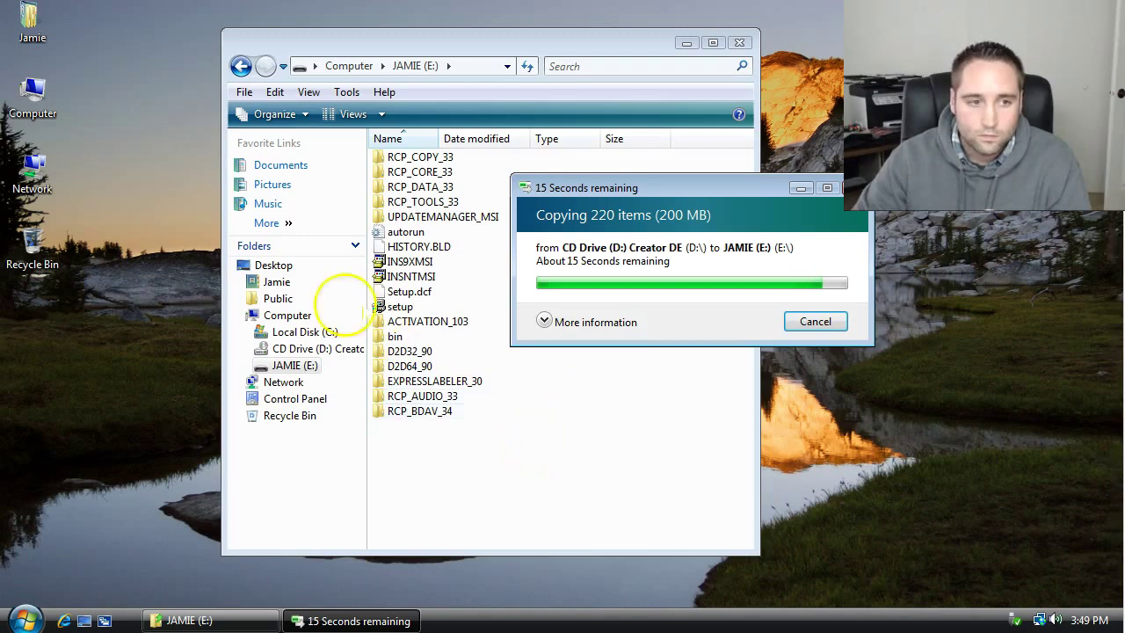
double_click(36, 91)
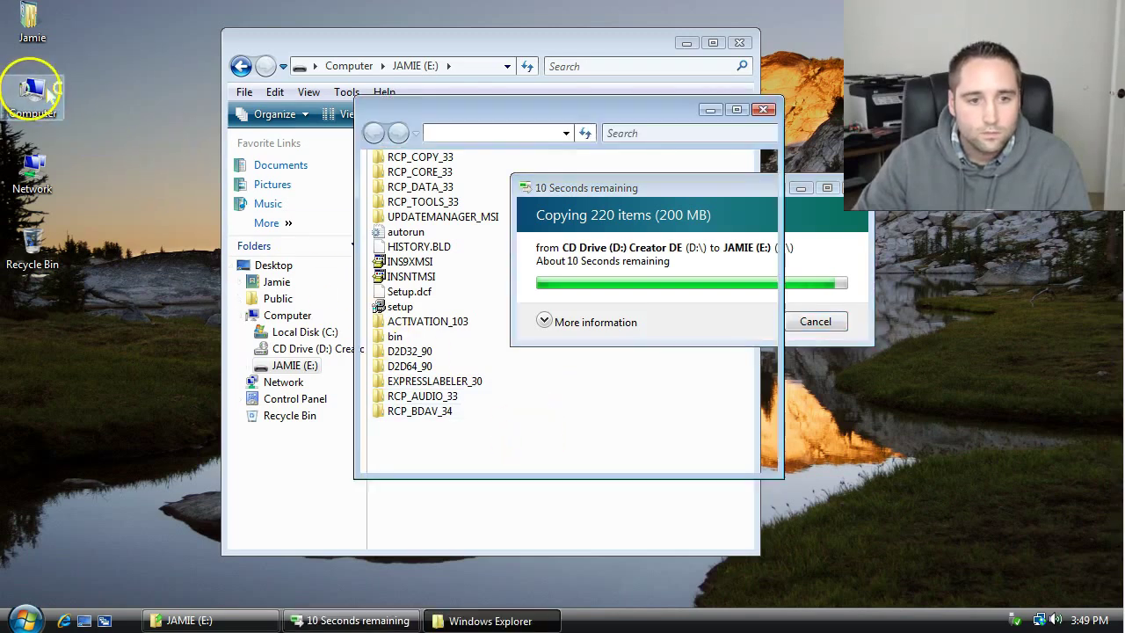
click(762, 109)
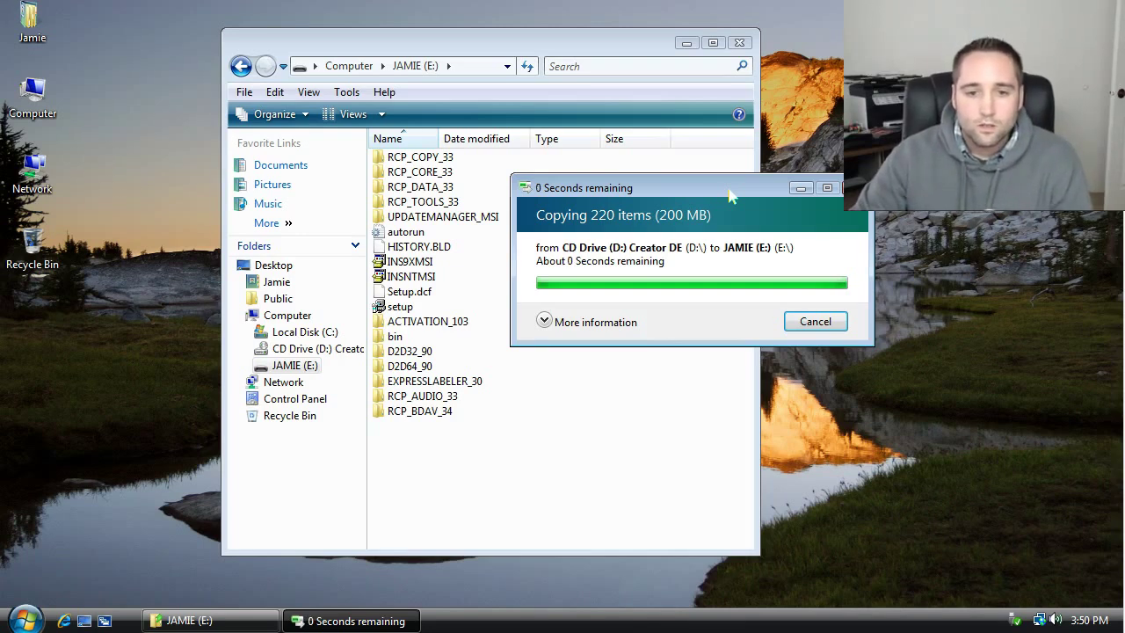
Open JAMIE (E:) from the drive list in a smaller window placed on the right
click(612, 473)
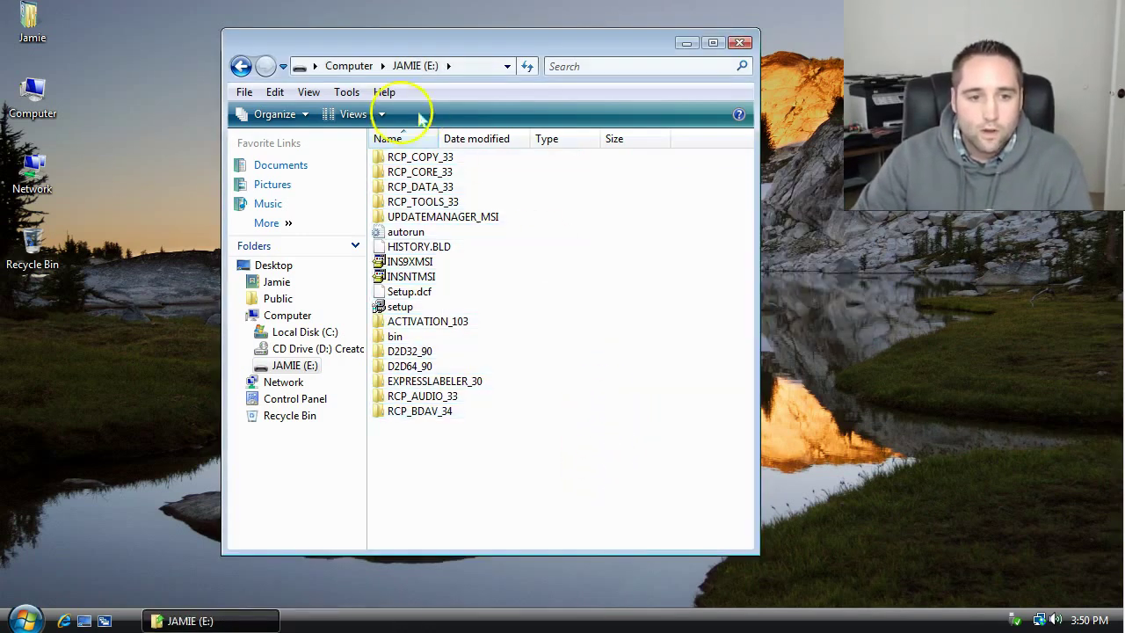
click(241, 66)
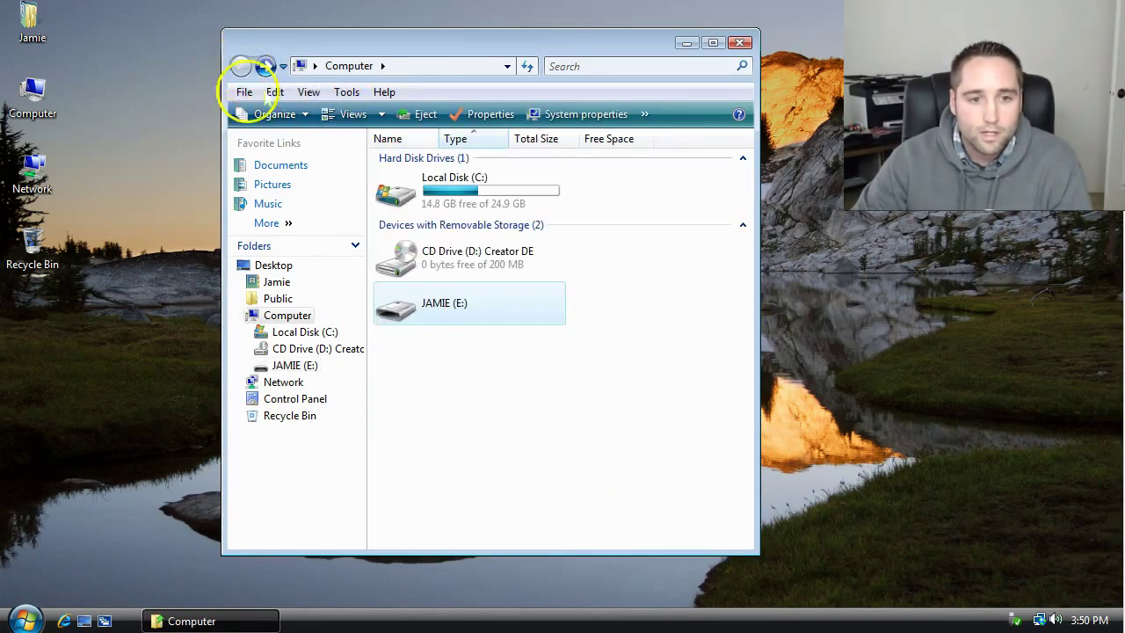
click(474, 397)
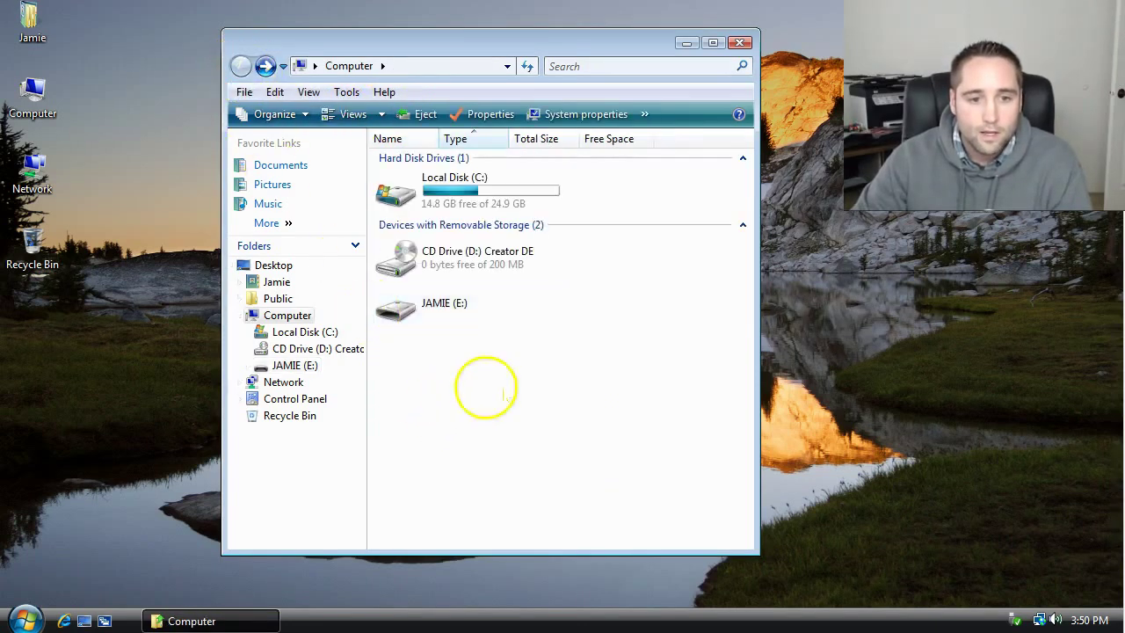
double_click(454, 308)
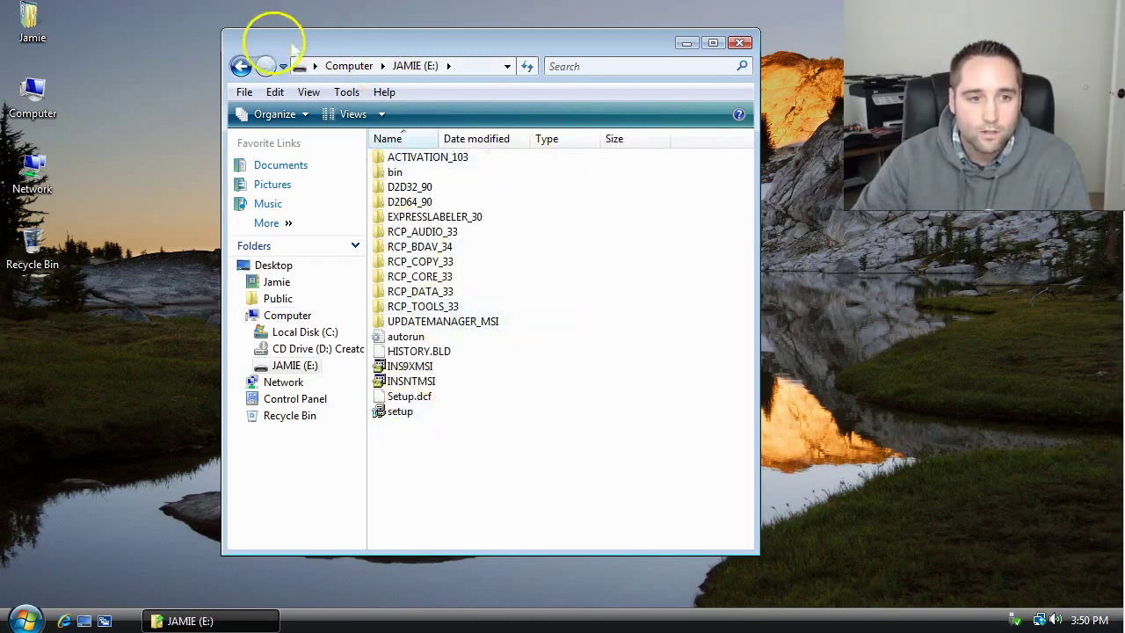
drag(230, 34, 318, 65)
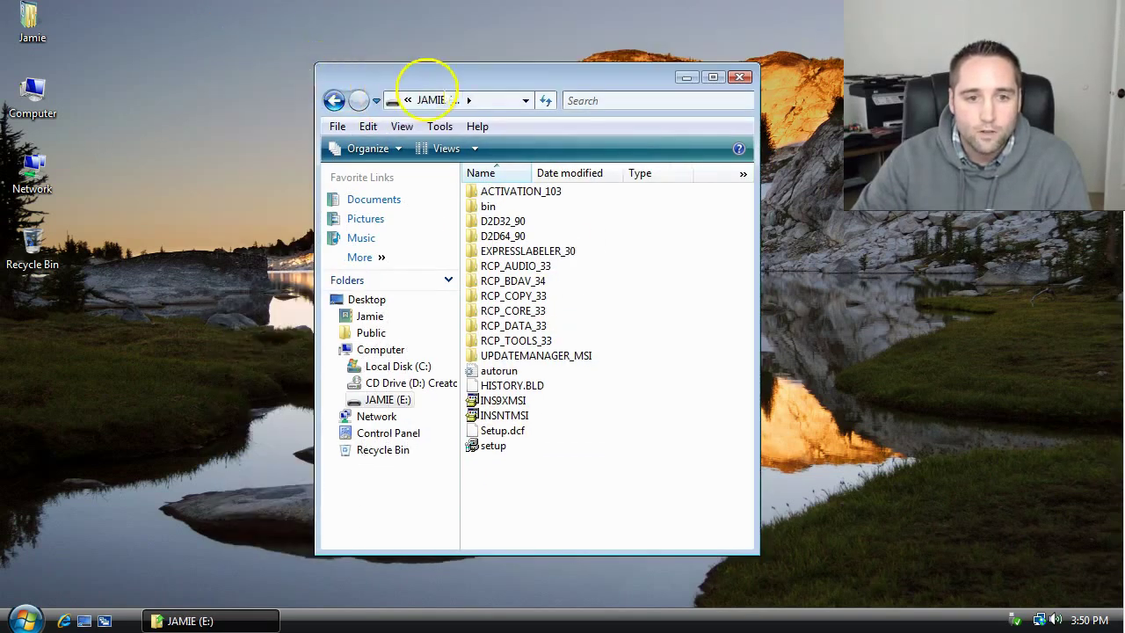
drag(444, 81, 215, 116)
Open a second, narrower Computer window positioned beside the JAMIE (E:) window
double_click(44, 92)
drag(478, 245, 359, 248)
drag(264, 125, 276, 104)
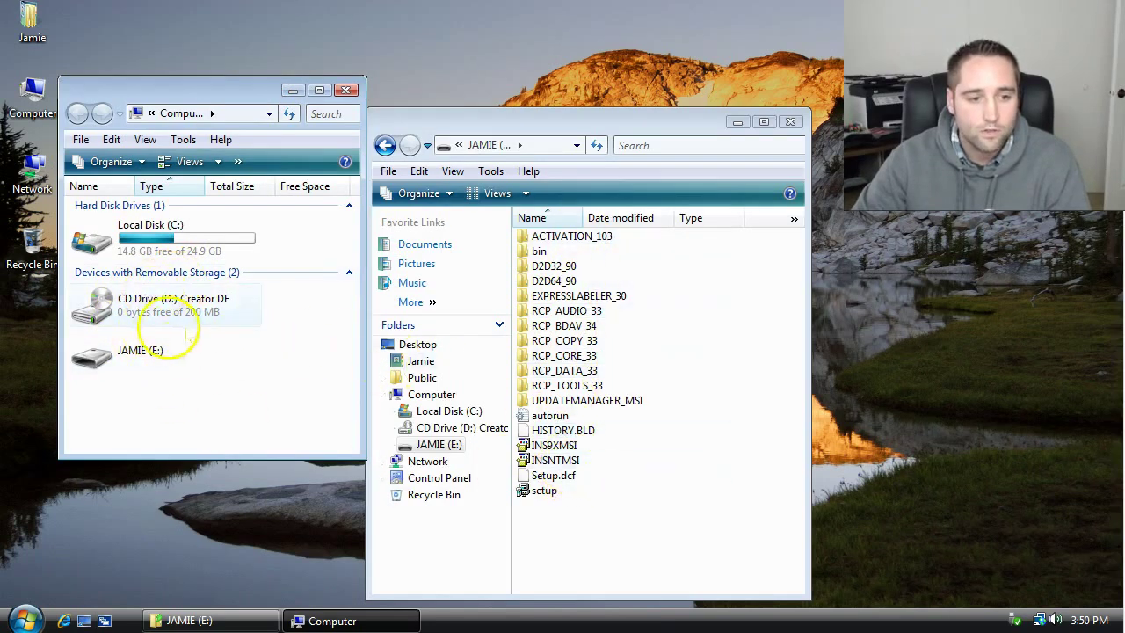
Explore CD Drive (D:) in the left window to compare with JAMIE (E:), then return both to Computer
right_click(151, 301)
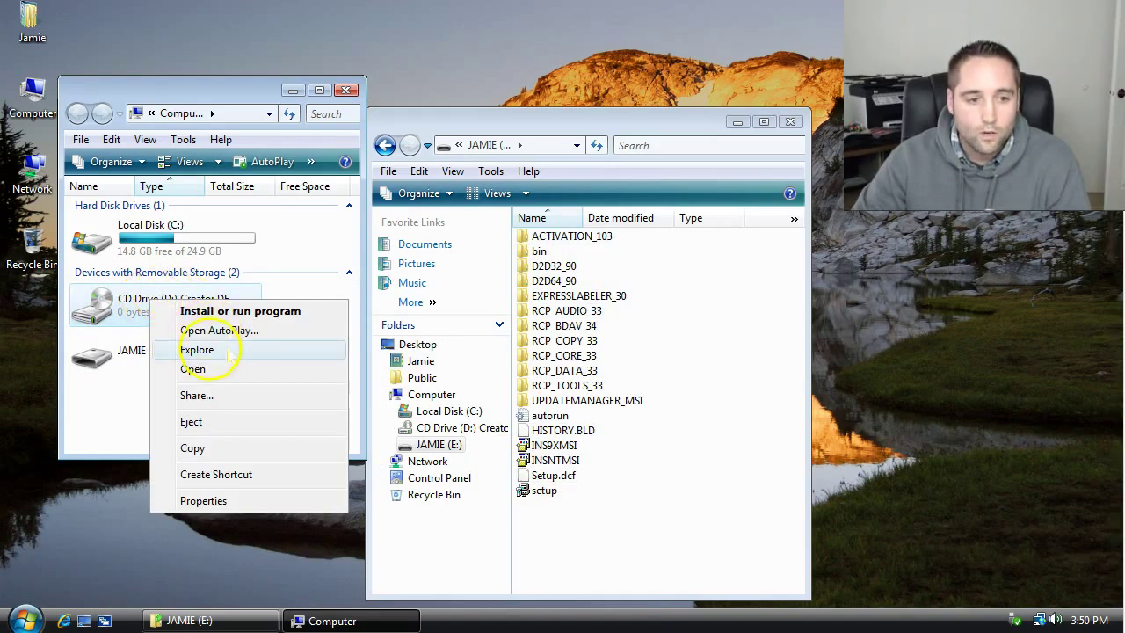
click(197, 349)
drag(364, 459, 353, 559)
drag(446, 110, 447, 84)
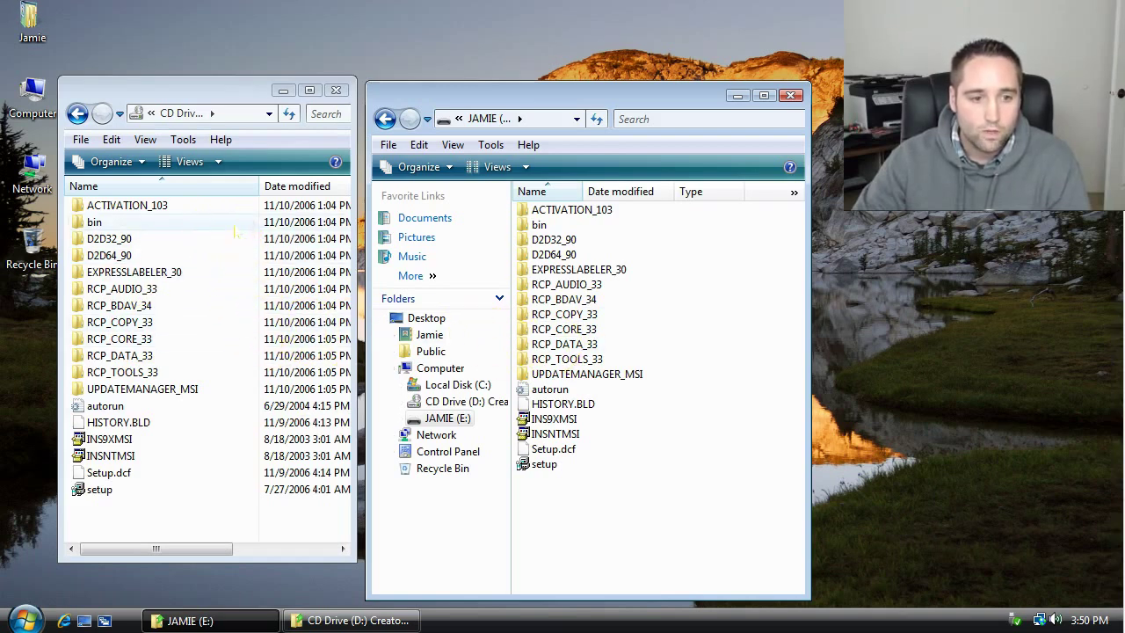
click(78, 113)
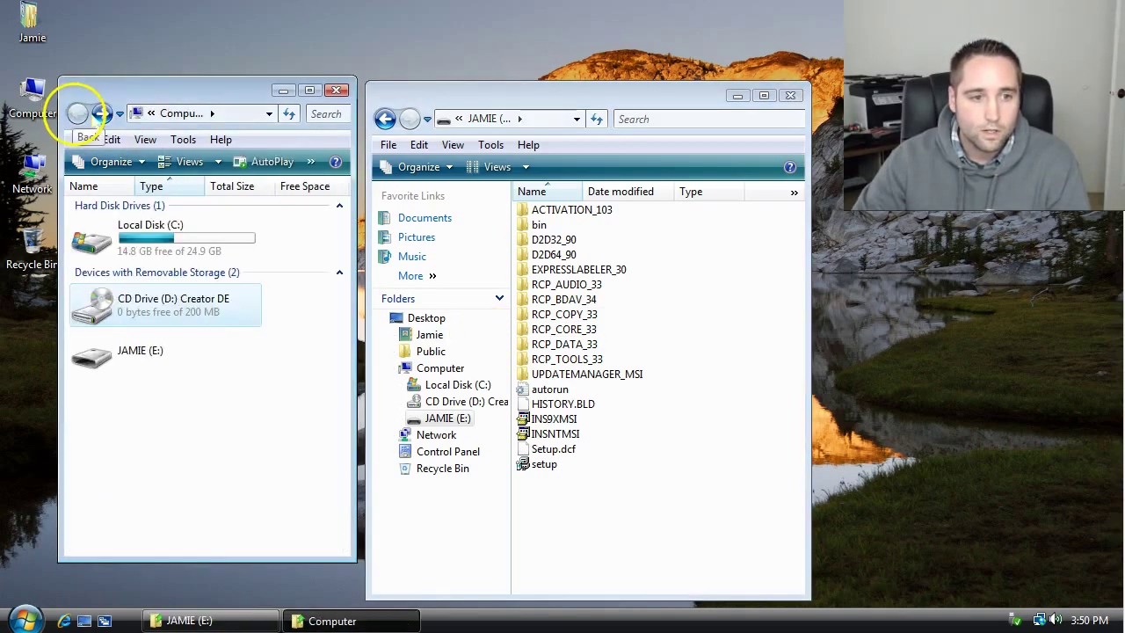
click(386, 118)
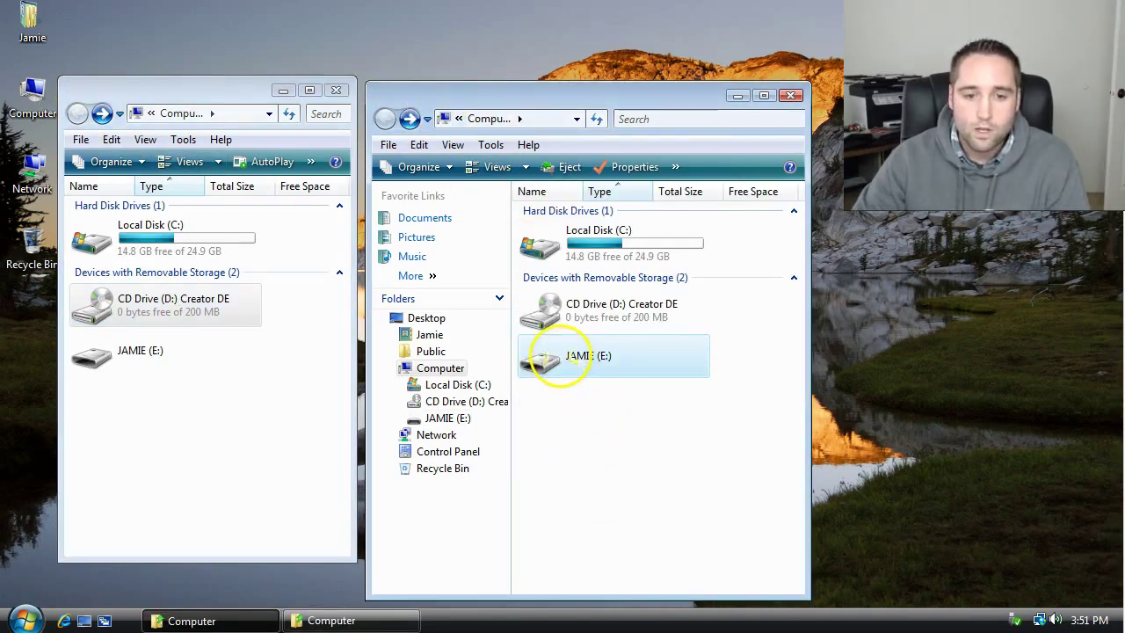
right_click(555, 362)
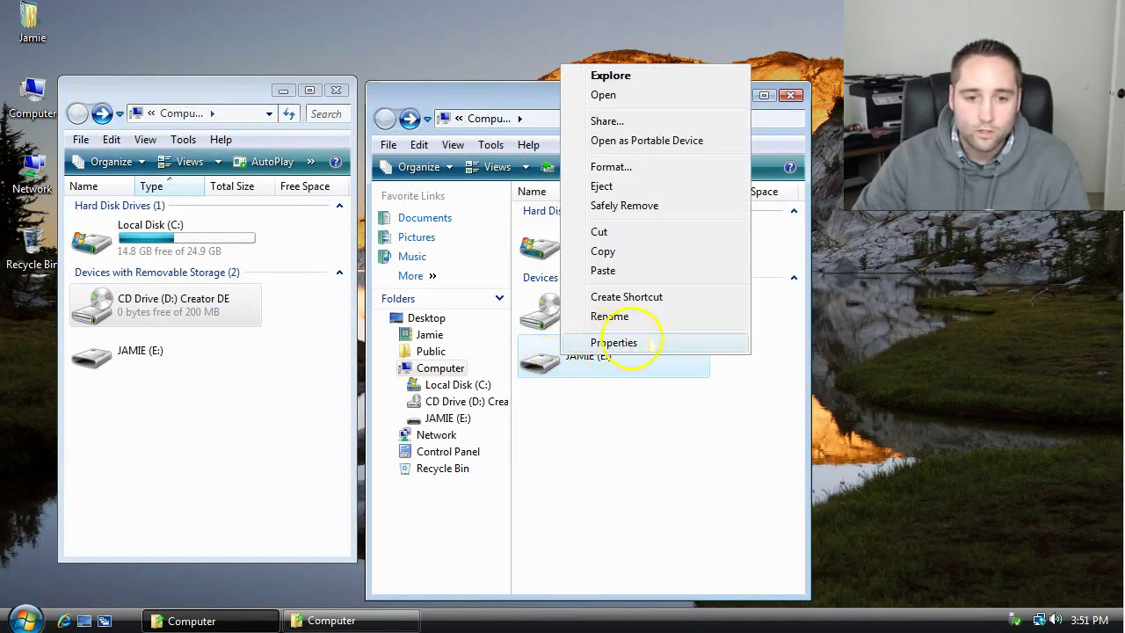
click(612, 343)
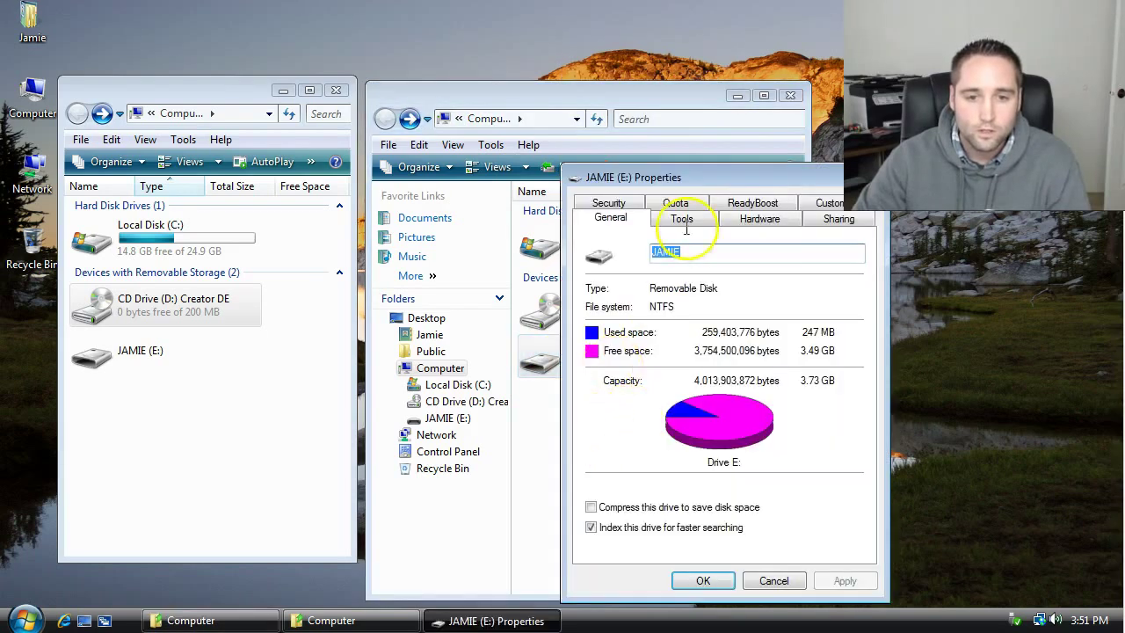
drag(694, 173, 591, 130)
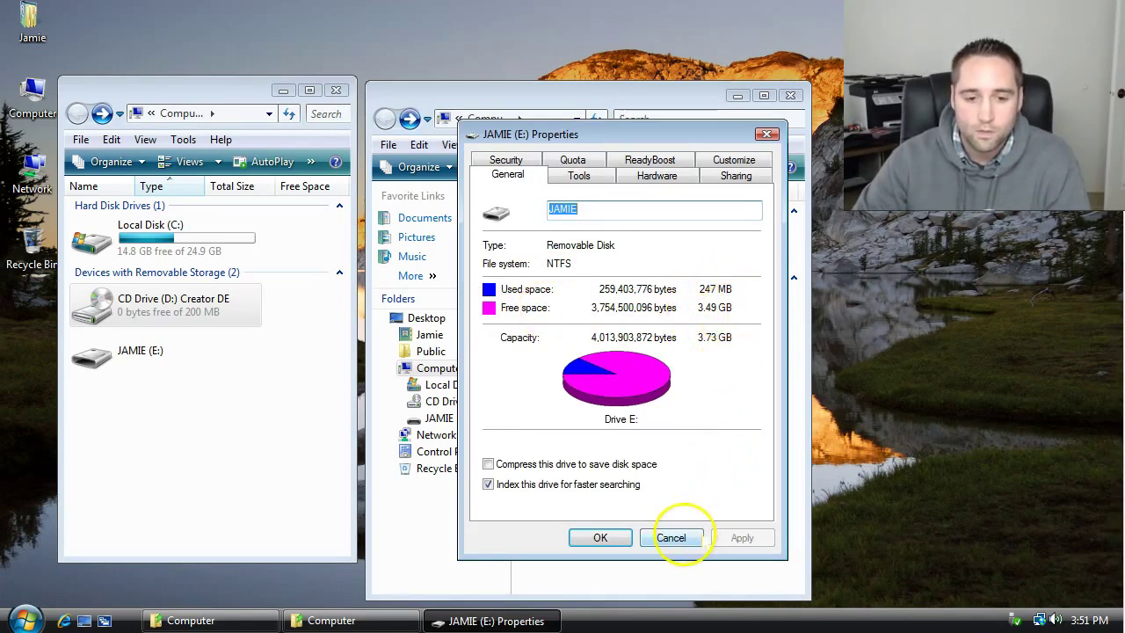
click(673, 538)
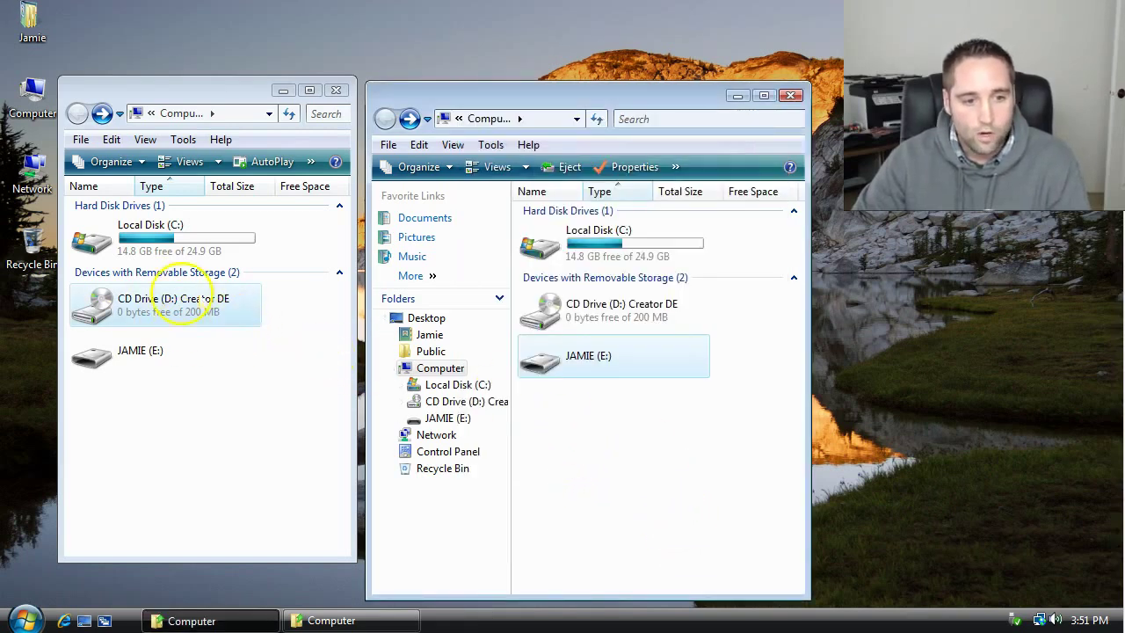
Check CD Drive (D:) properties (CDFS, 200 MB used, 0 bytes free), then close the extra Computer window
right_click(163, 304)
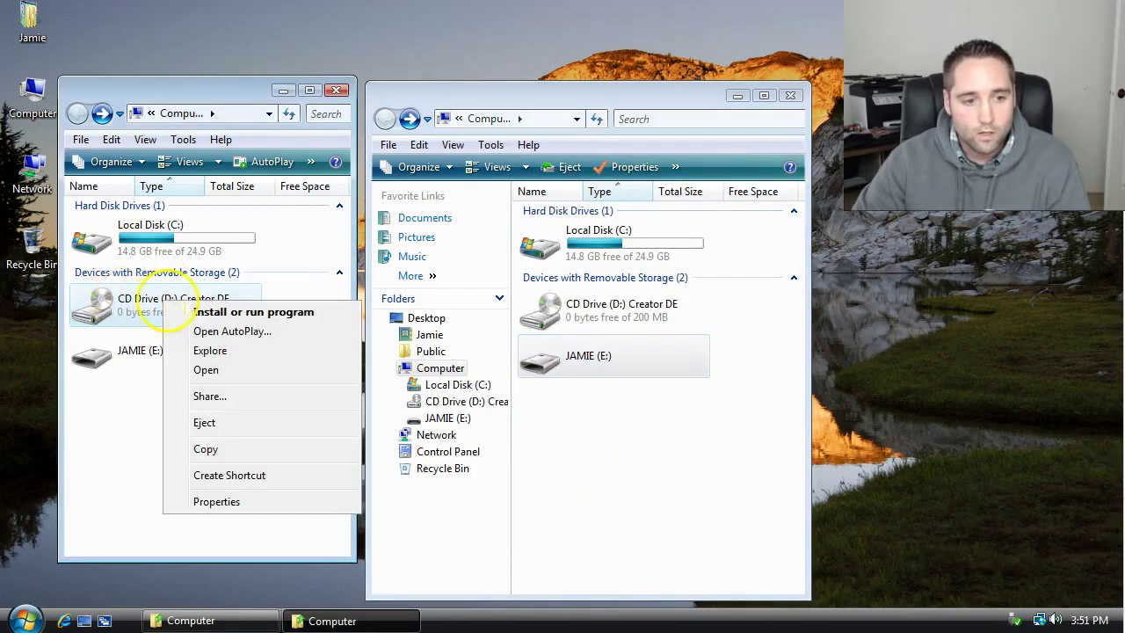
click(218, 503)
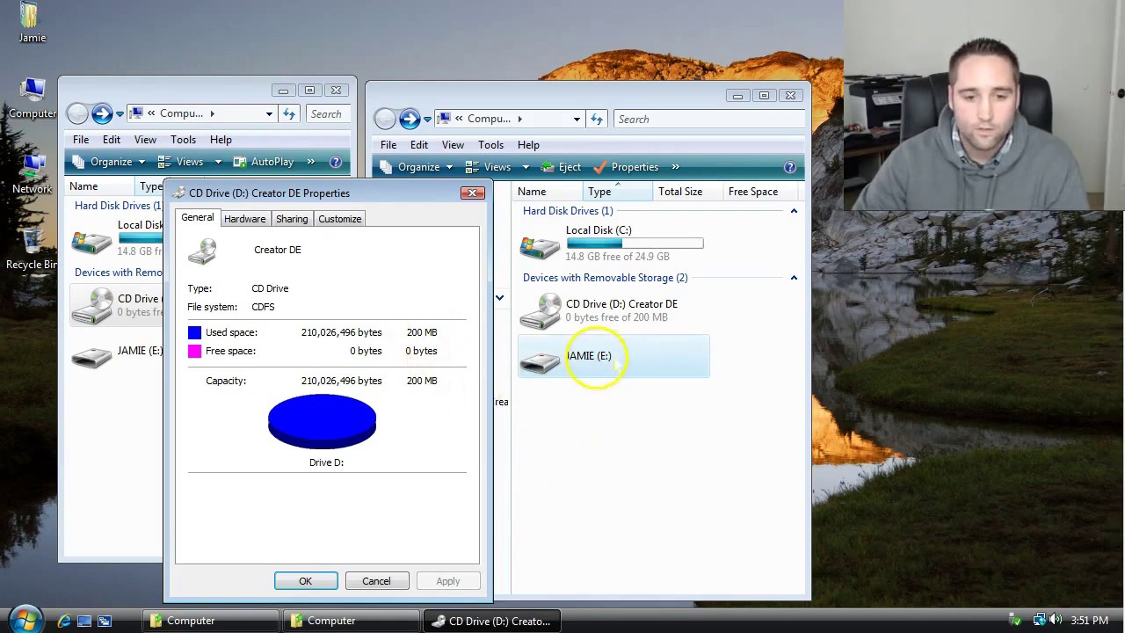
click(376, 581)
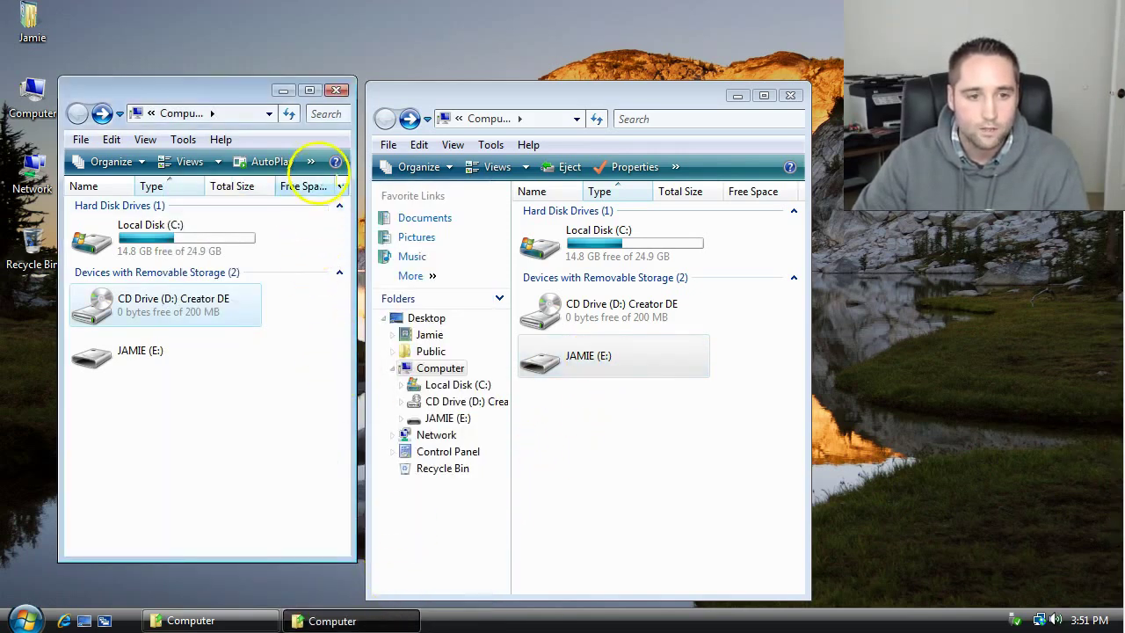
click(335, 91)
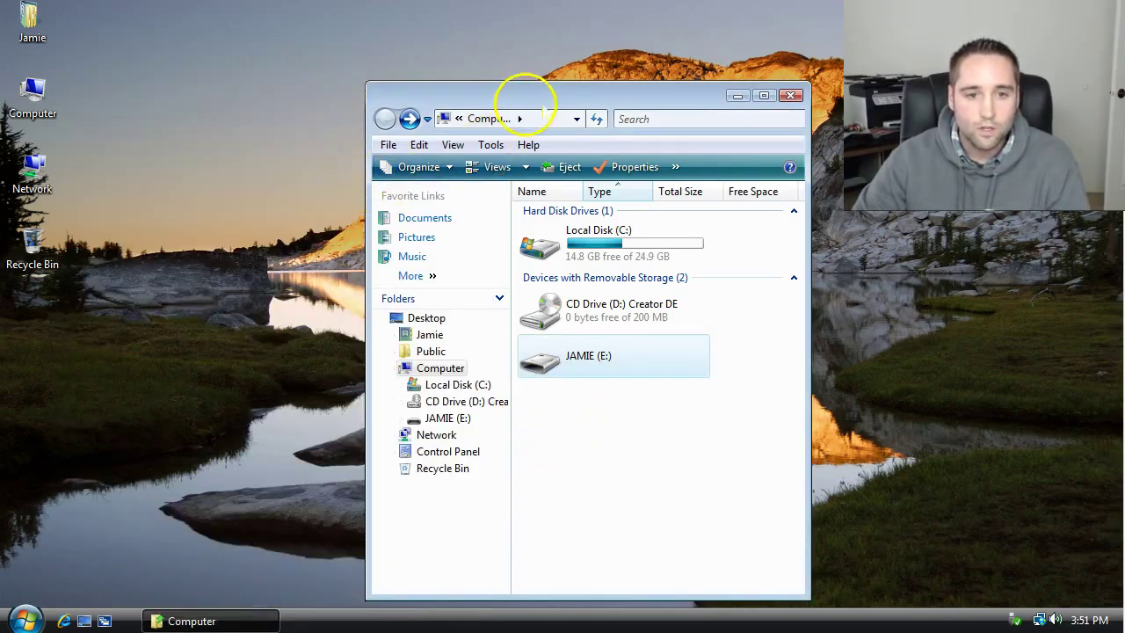
Reposition the Computer window and open JAMIE (E:) to view the copied CD files
drag(524, 97, 428, 46)
double_click(511, 309)
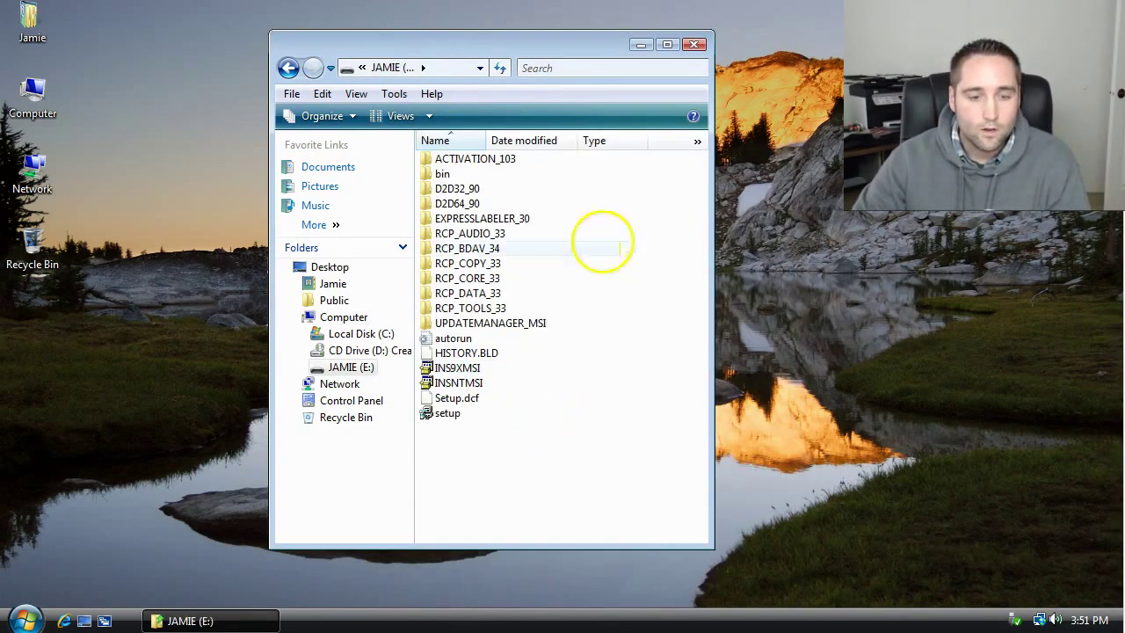